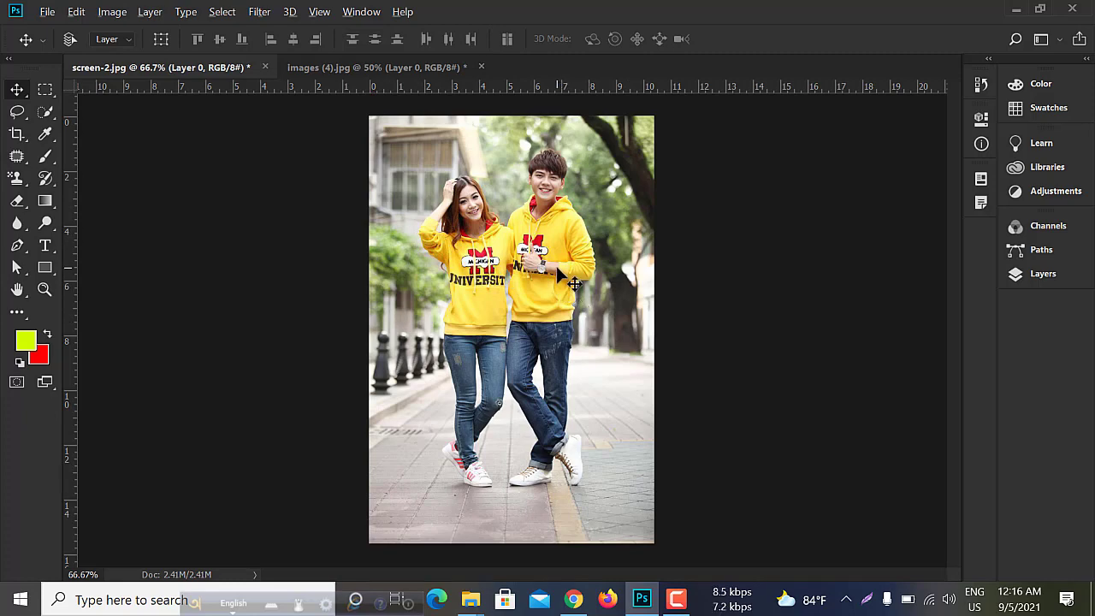
scroll(573, 283, "up", 1)
scroll(573, 283, "up", 1)
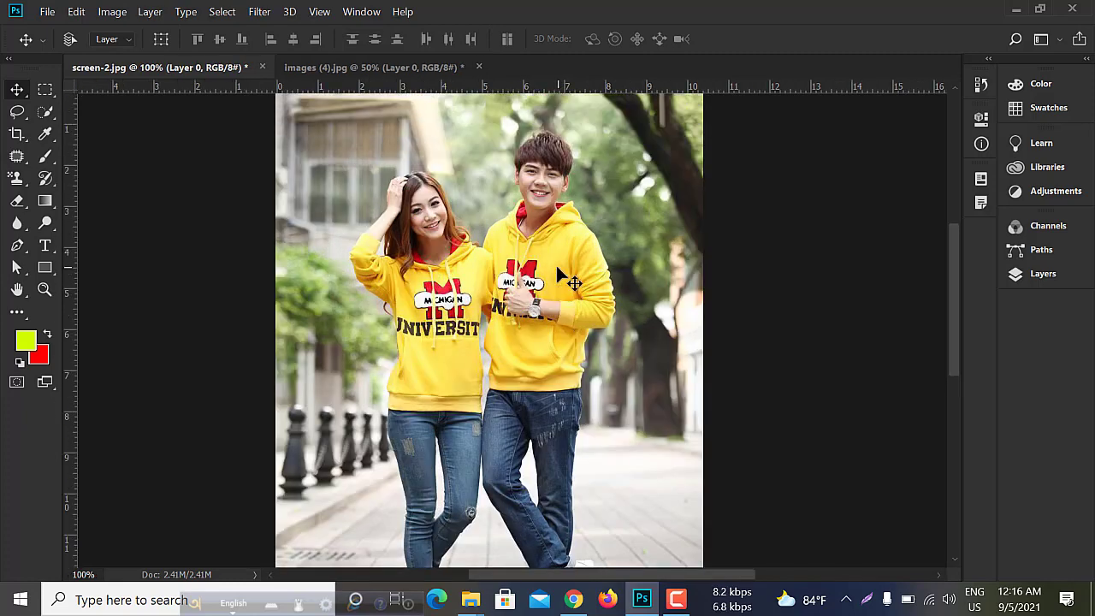
scroll(573, 283, "down", 1)
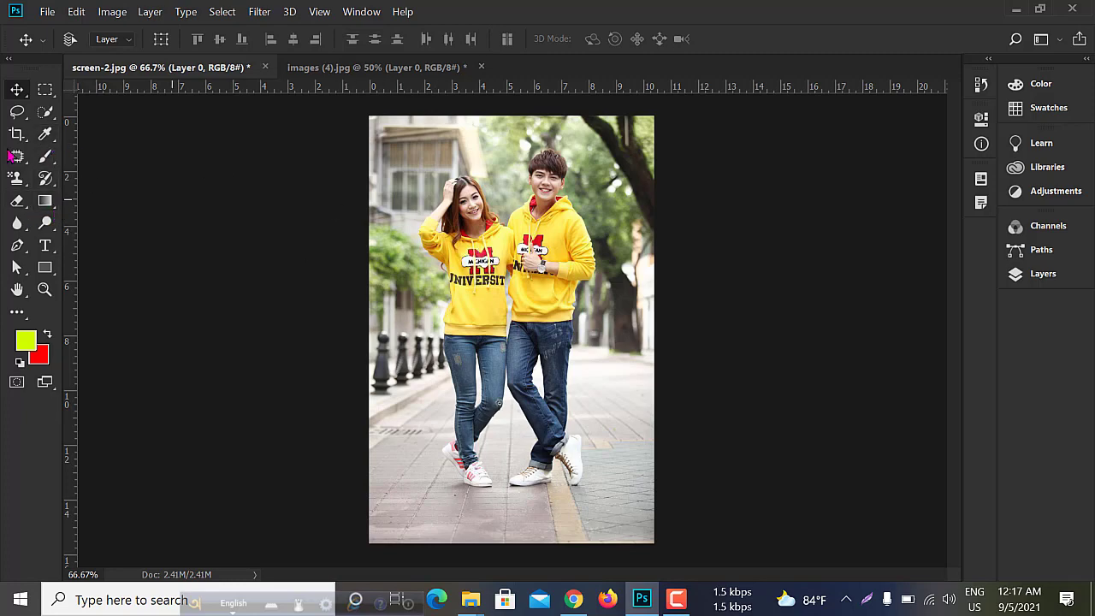
- Select the woman, including her head and raised arm, and the man's hoodie and jeans with the Quick Selection tool at brush size 10
right_click(45, 113)
left_click(112, 117)
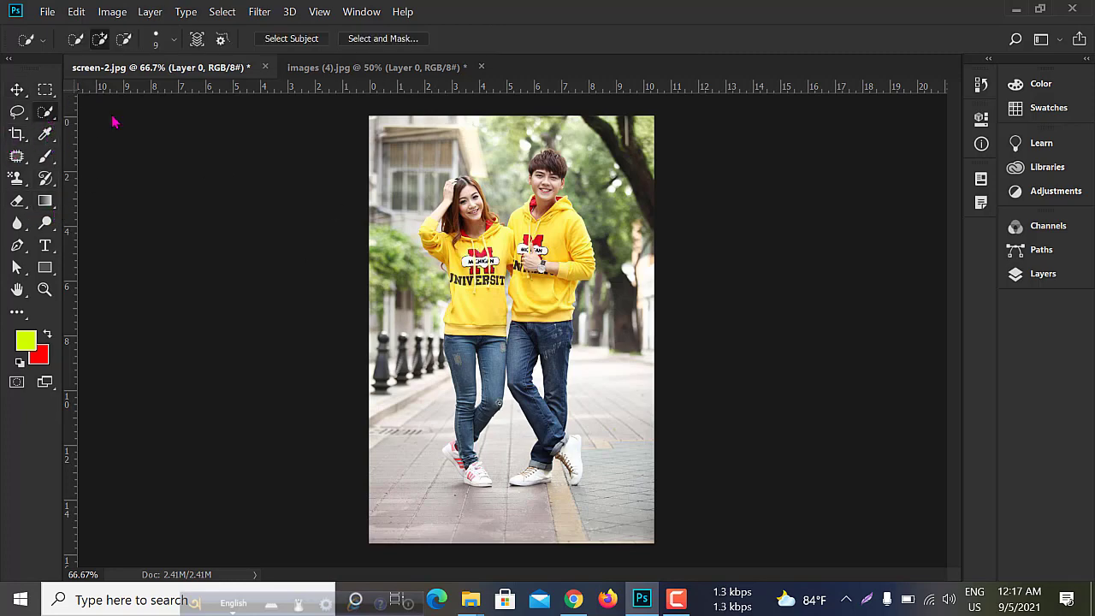
scroll(522, 297, "up", 1)
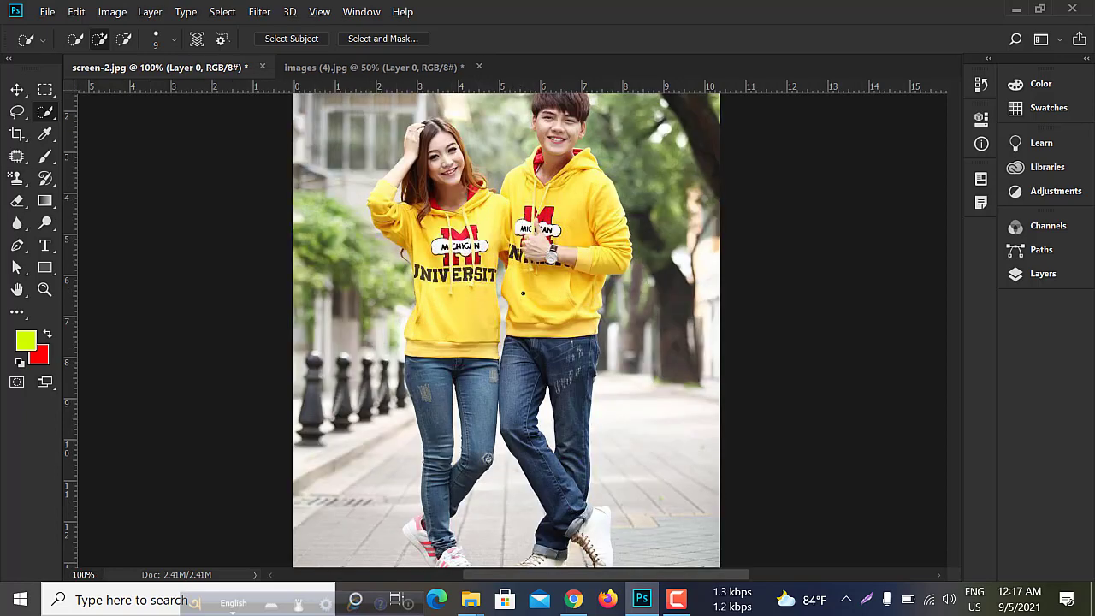
scroll(528, 289, "up", 1)
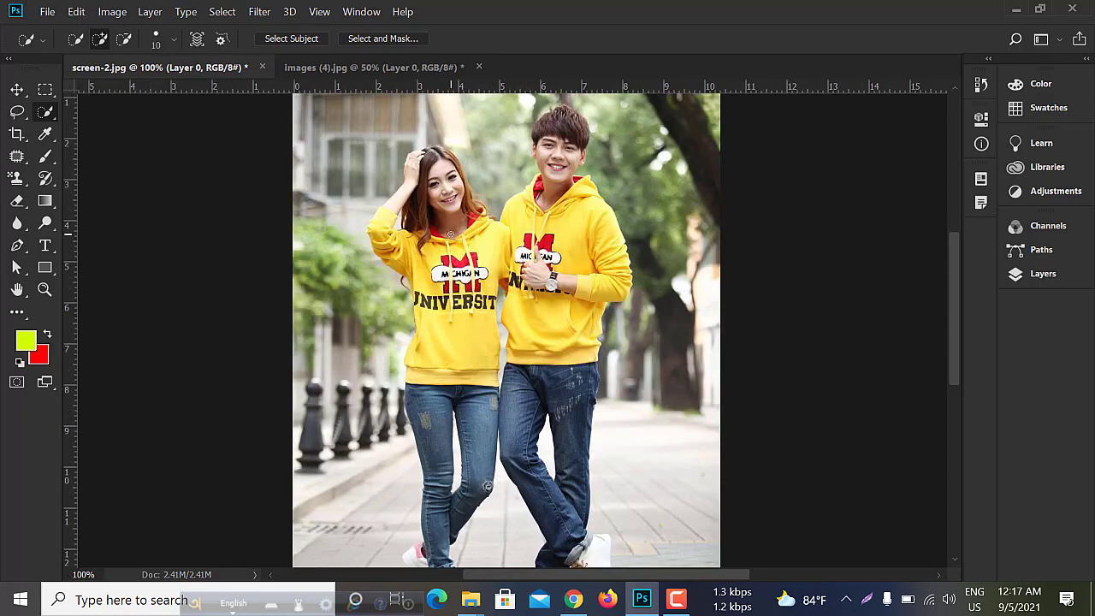
mouse_move(450, 234)
left_mouse_down()
mouse_move(465, 306)
mouse_move(462, 359)
mouse_move(440, 409)
mouse_move(449, 480)
left_mouse_up()
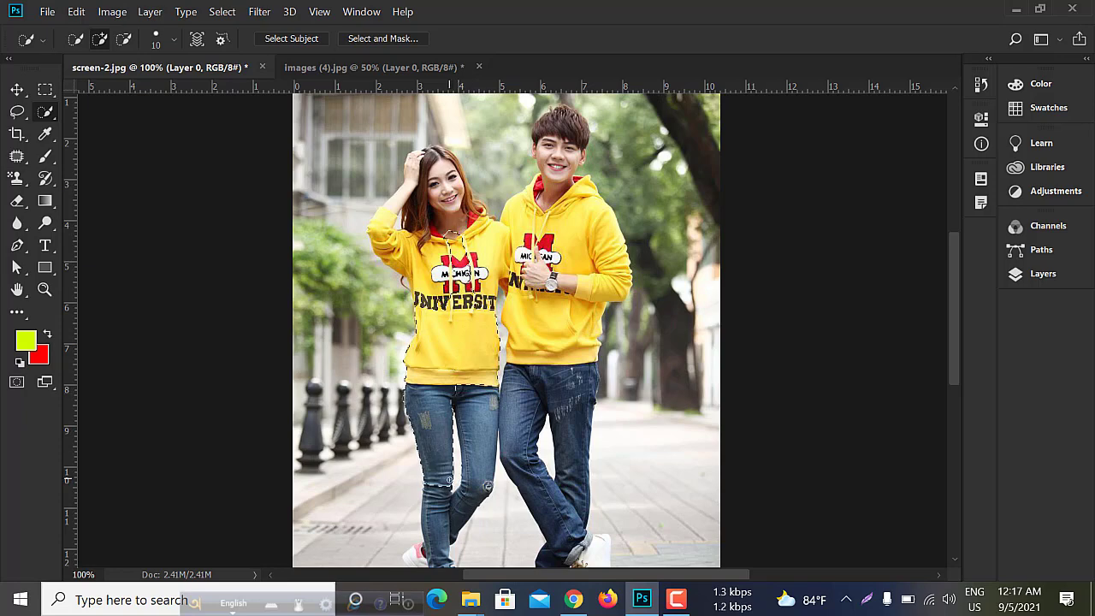
scroll(479, 454, "down", 2)
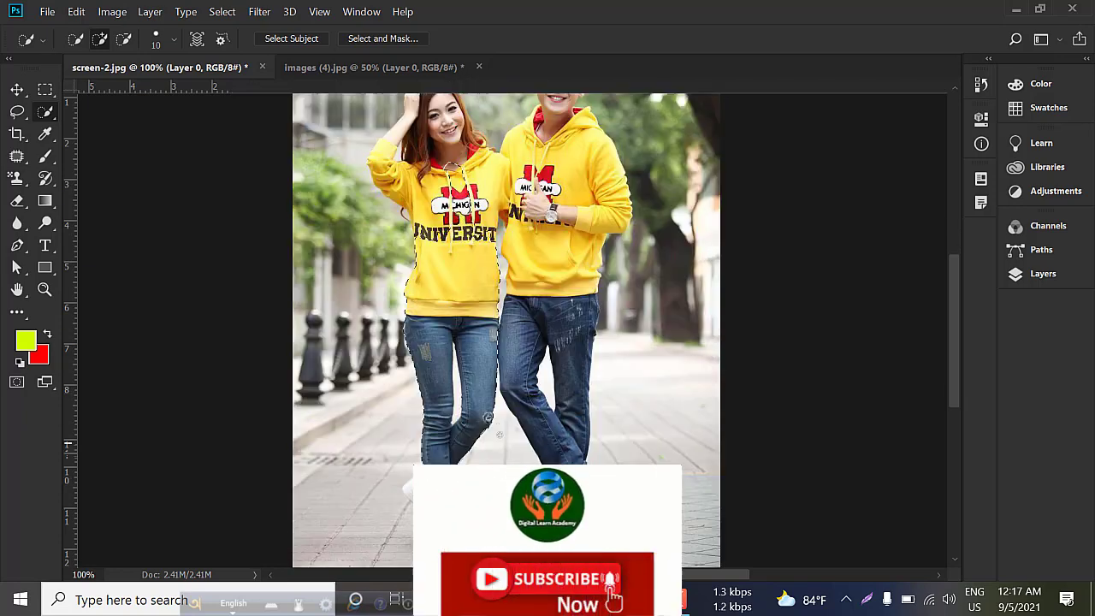
scroll(488, 417, "down", 1)
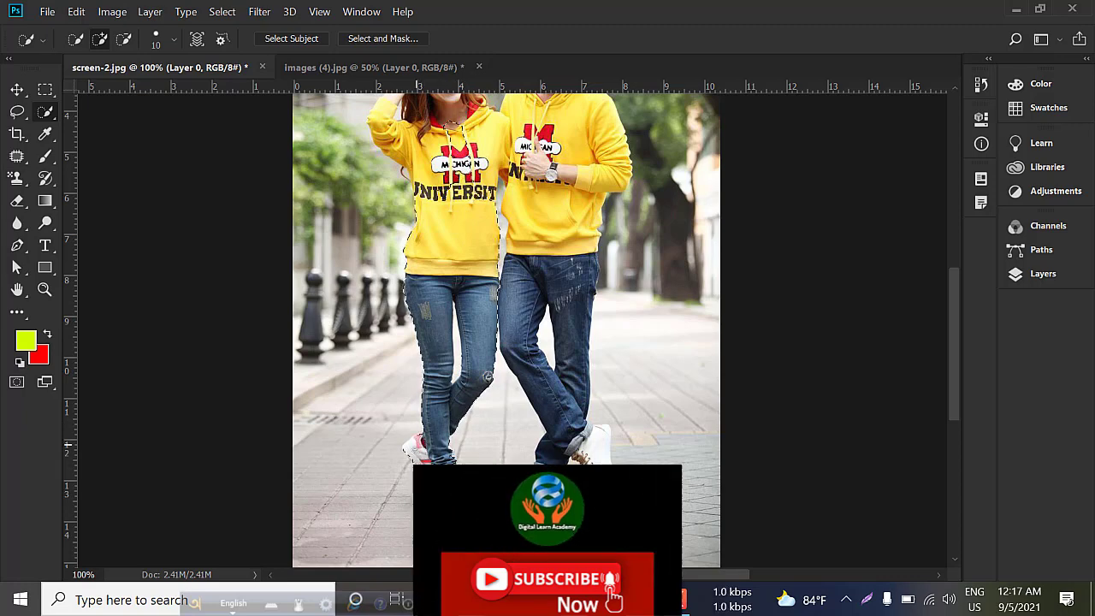
scroll(445, 360, "up", 3)
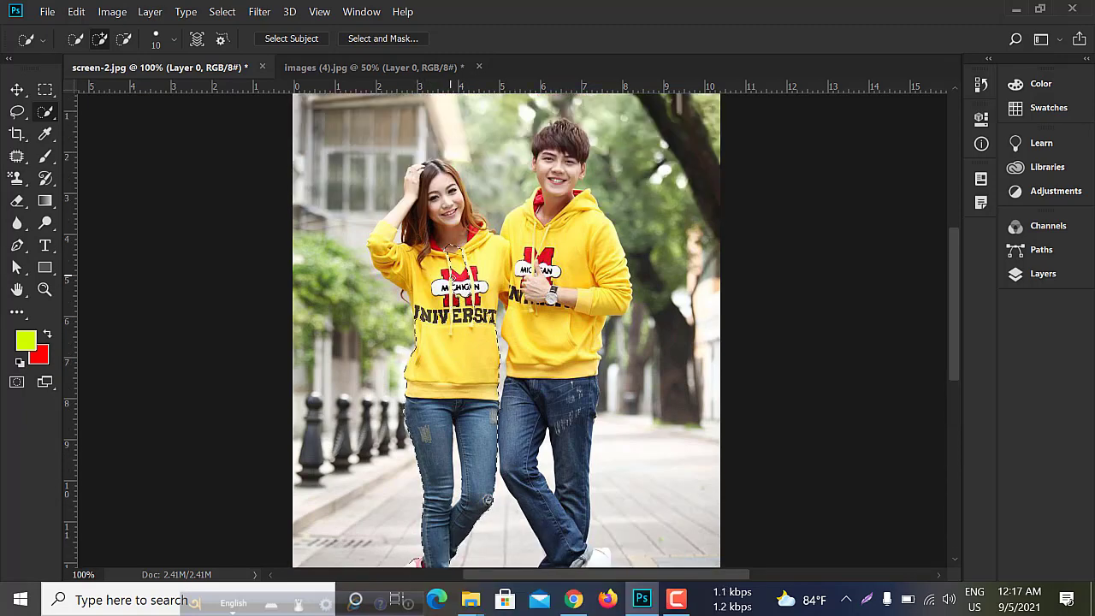
mouse_move(441, 232)
left_mouse_down()
mouse_move(435, 184)
mouse_move(416, 183)
mouse_move(390, 235)
mouse_move(406, 263)
left_mouse_up()
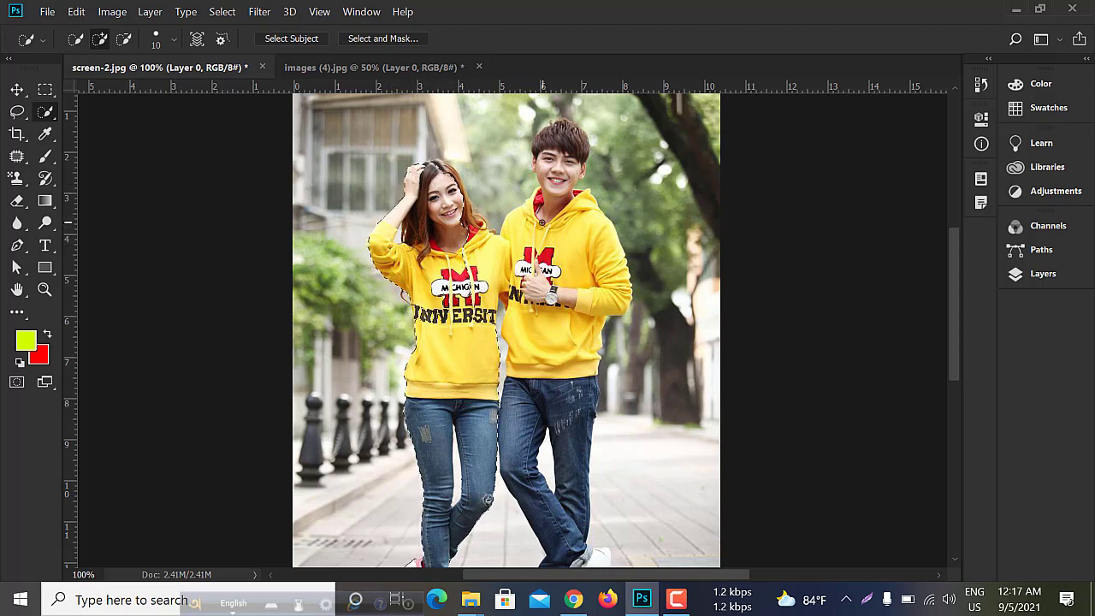
mouse_move(545, 217)
left_mouse_down()
mouse_move(560, 129)
mouse_move(566, 179)
mouse_move(564, 126)
mouse_move(561, 289)
mouse_move(584, 302)
mouse_move(543, 444)
mouse_move(552, 479)
mouse_move(564, 476)
mouse_move(532, 499)
left_mouse_up()
scroll(556, 478, "down", 5)
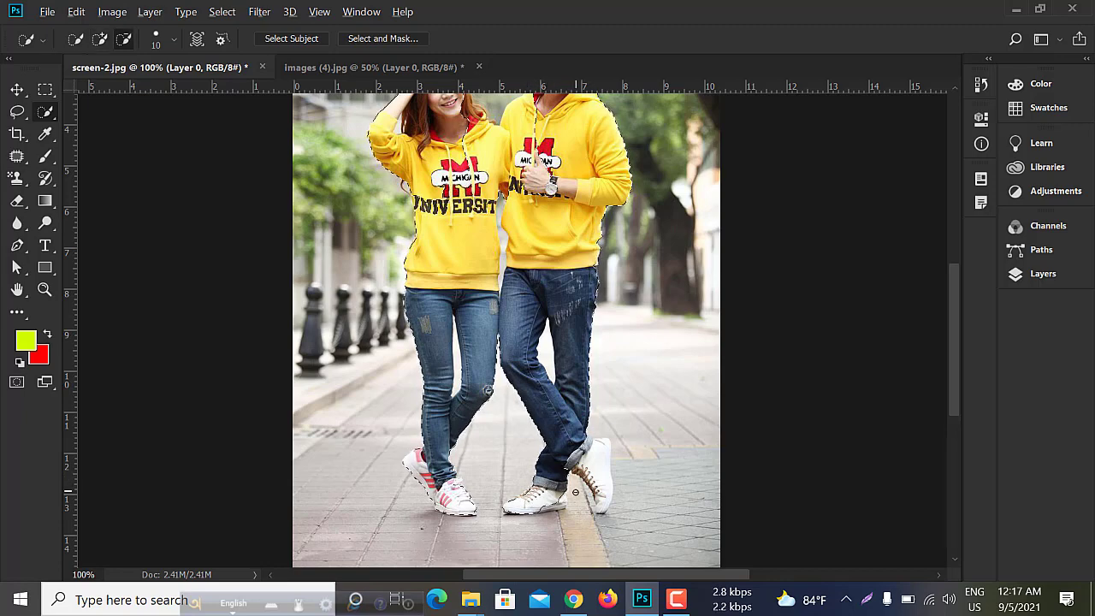
- Add the man's white shoes to the selection with brush size 5 and trim the excess pavement beside the raised shoe's toe
scroll(555, 487, "up", 2)
key("bracketleft")
key("bracketleft")
key("bracketleft")
key("bracketleft")
key("bracketleft")
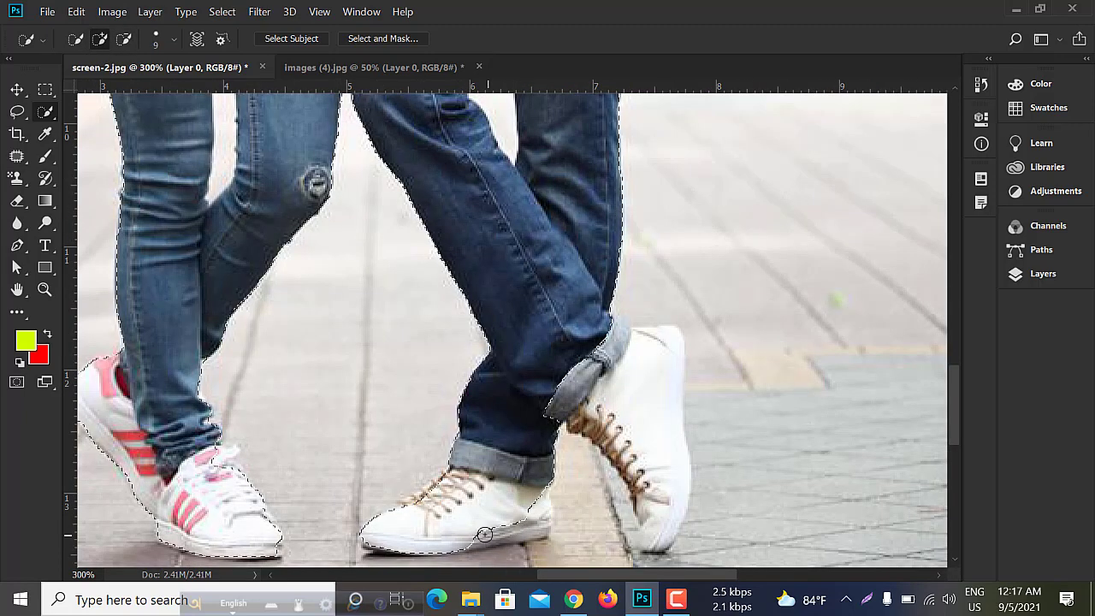
left_click_drag(514, 528, 539, 521)
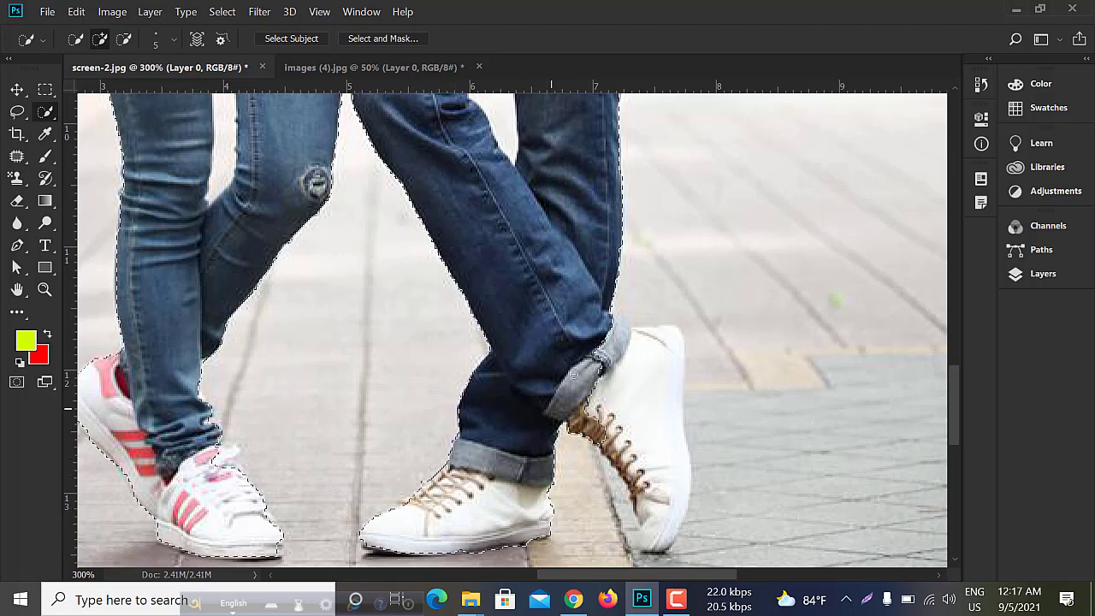
mouse_move(609, 436)
left_mouse_down()
mouse_move(653, 485)
mouse_move(654, 530)
mouse_move(666, 542)
mouse_move(685, 514)
left_mouse_up()
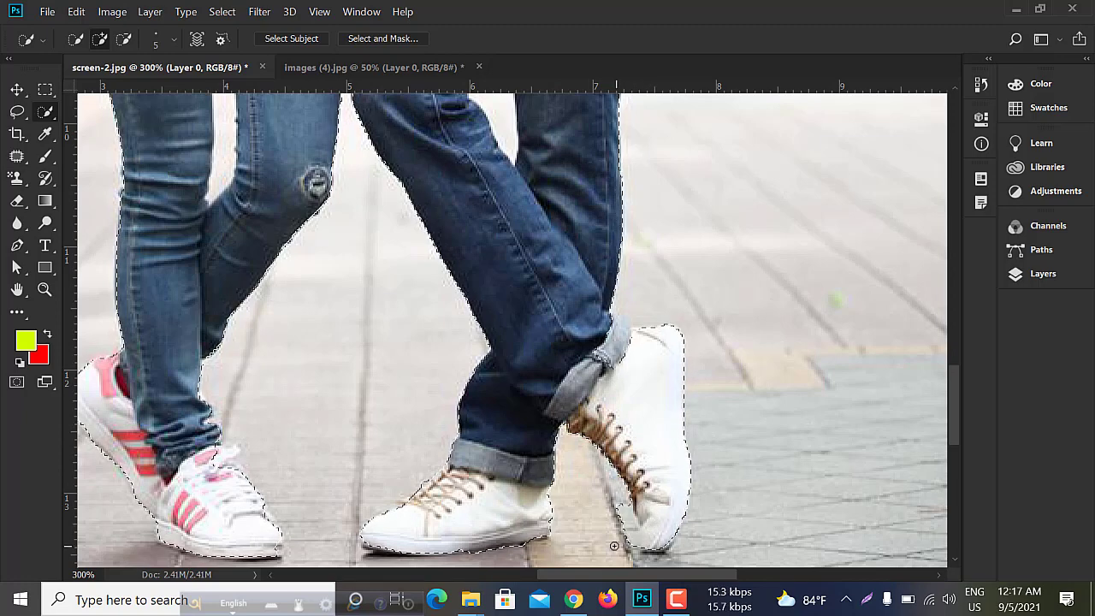
key("alt")
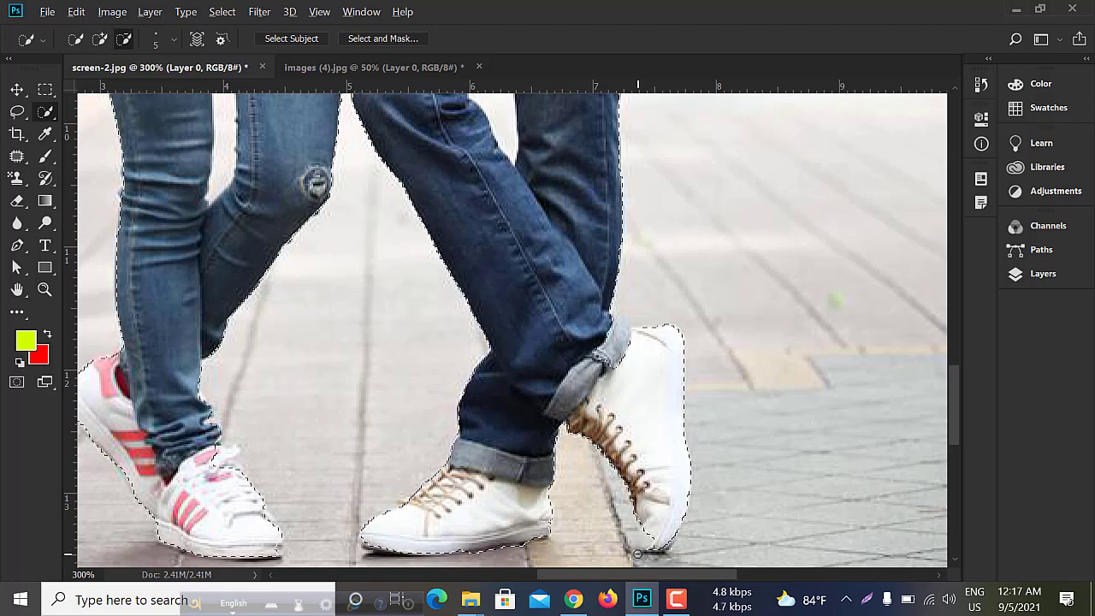
key("bracketleft")
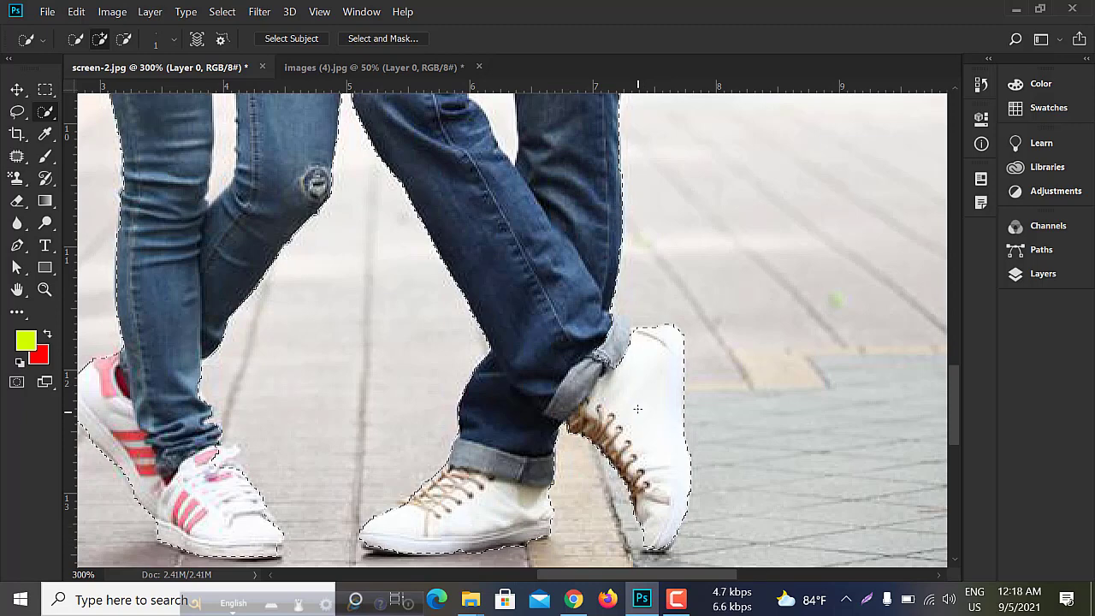
- Subtract the background gap between the man's legs from the selection using brush size 6
scroll(638, 409, "up", 1)
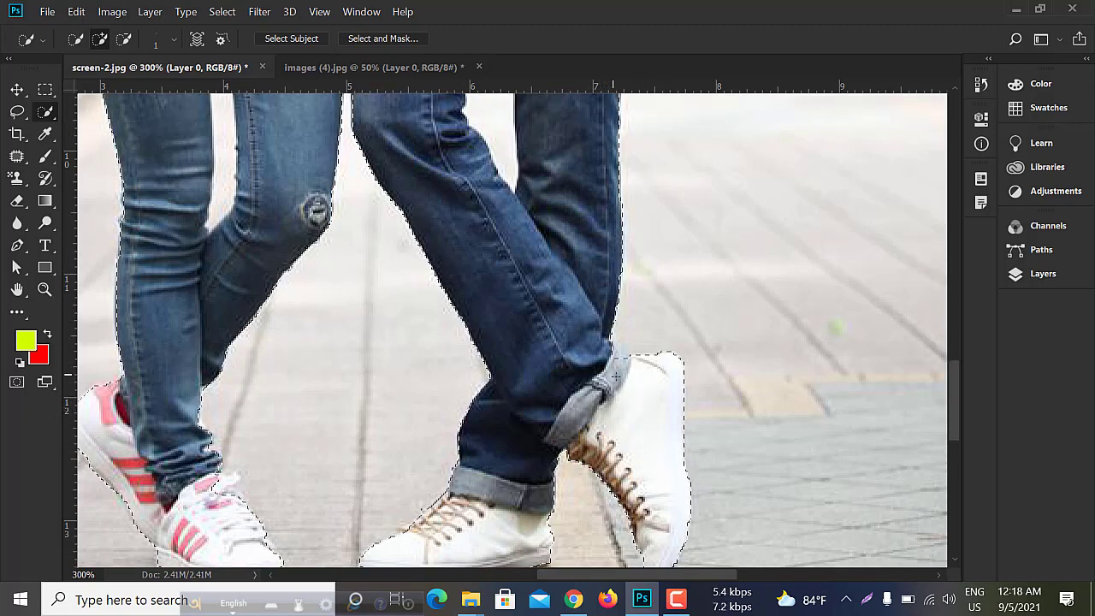
key("bracketright")
key("bracketright")
key("bracketright")
key("bracketright")
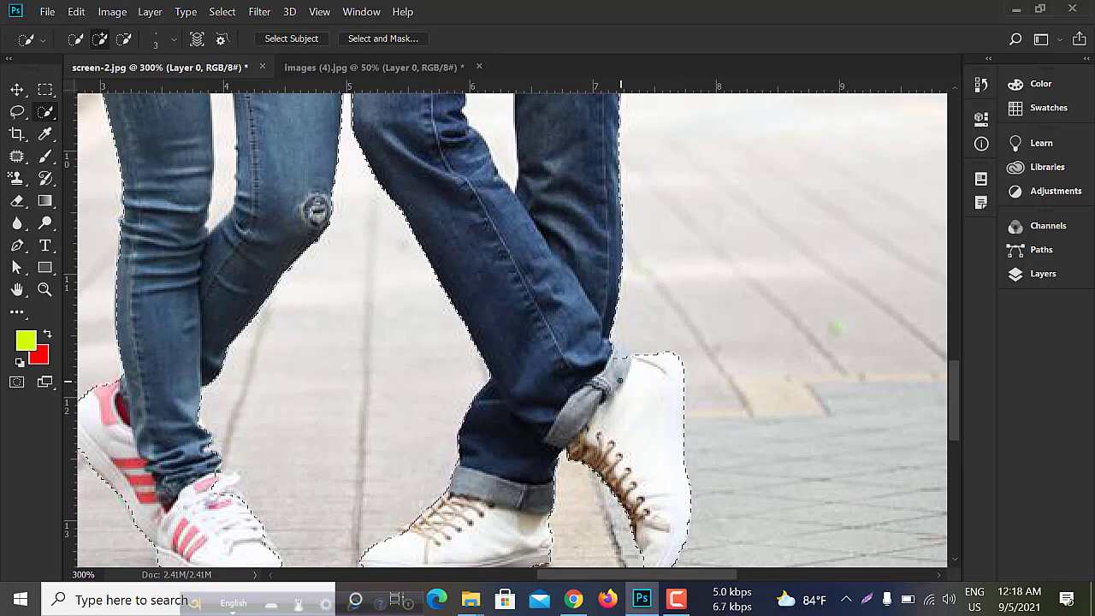
scroll(445, 379, "down", 2)
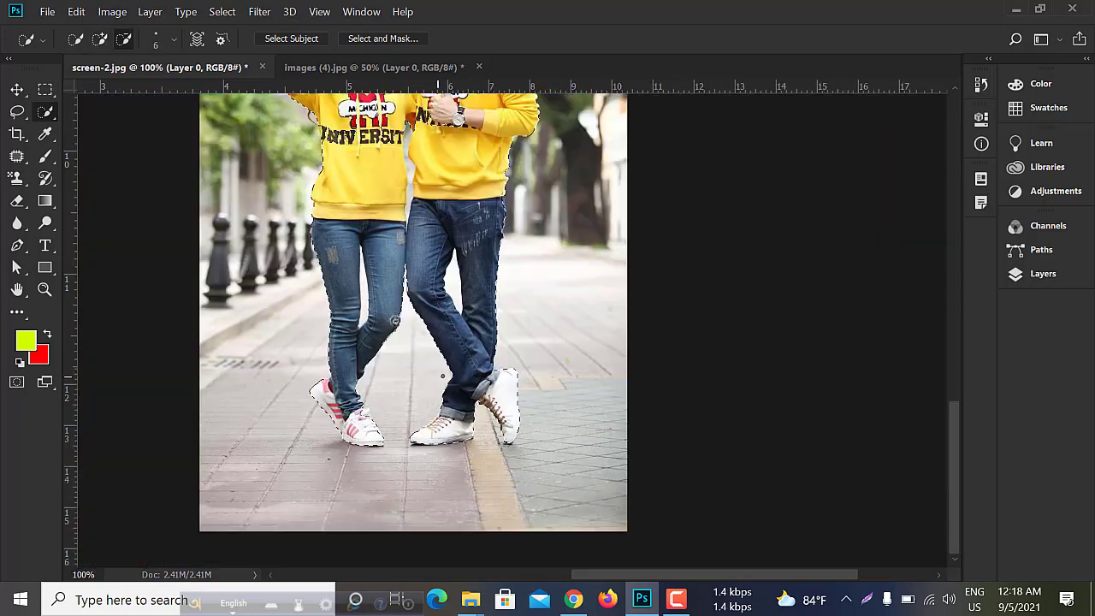
scroll(435, 436, "up", 2)
scroll(445, 434, "down", 2)
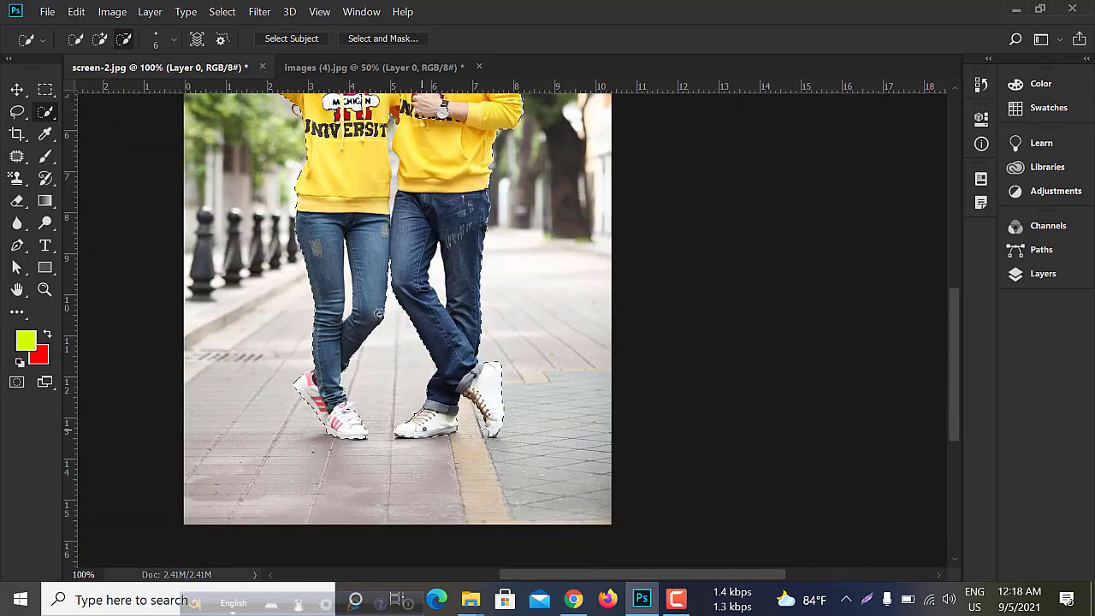
scroll(378, 314, "up", 2)
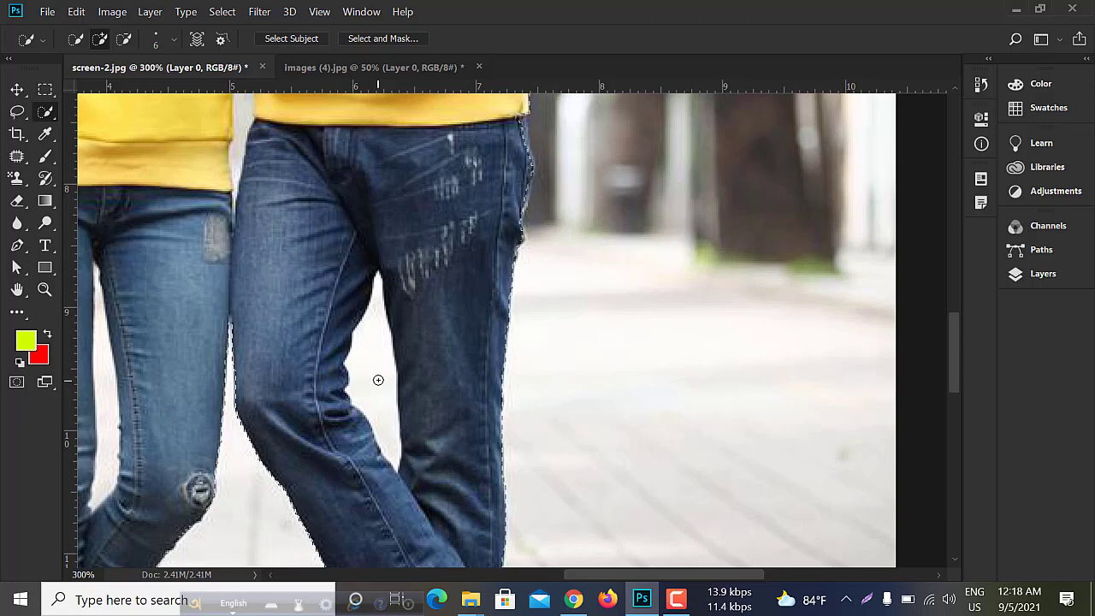
key("alt")
left_click_drag(375, 359, 381, 398)
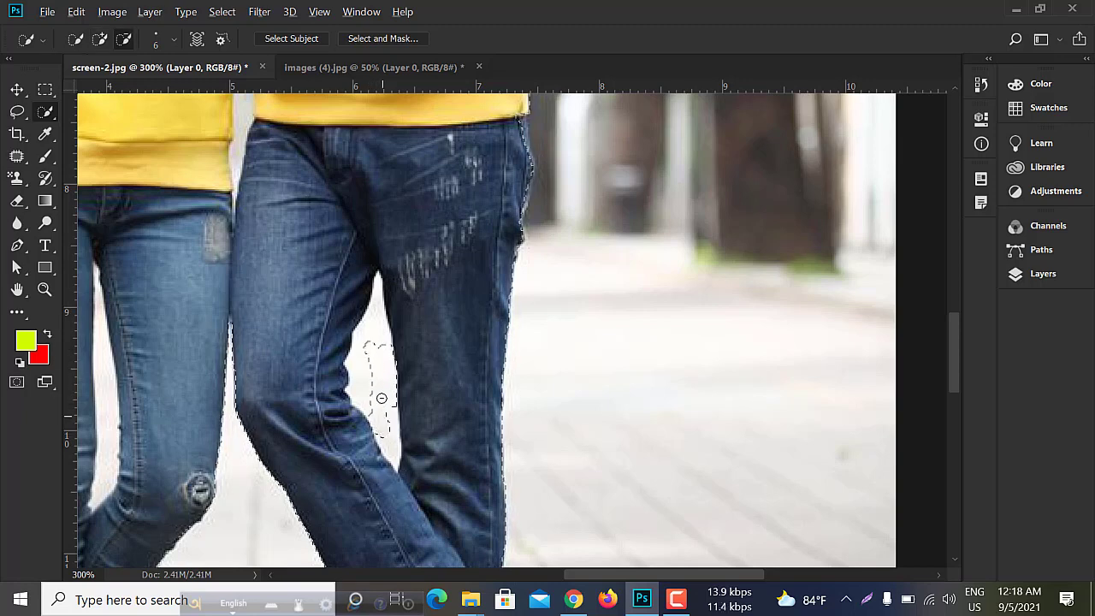
mouse_move(376, 340)
left_mouse_down()
mouse_move(374, 309)
mouse_move(356, 370)
mouse_move(367, 402)
mouse_move(372, 322)
mouse_move(358, 347)
left_mouse_up()
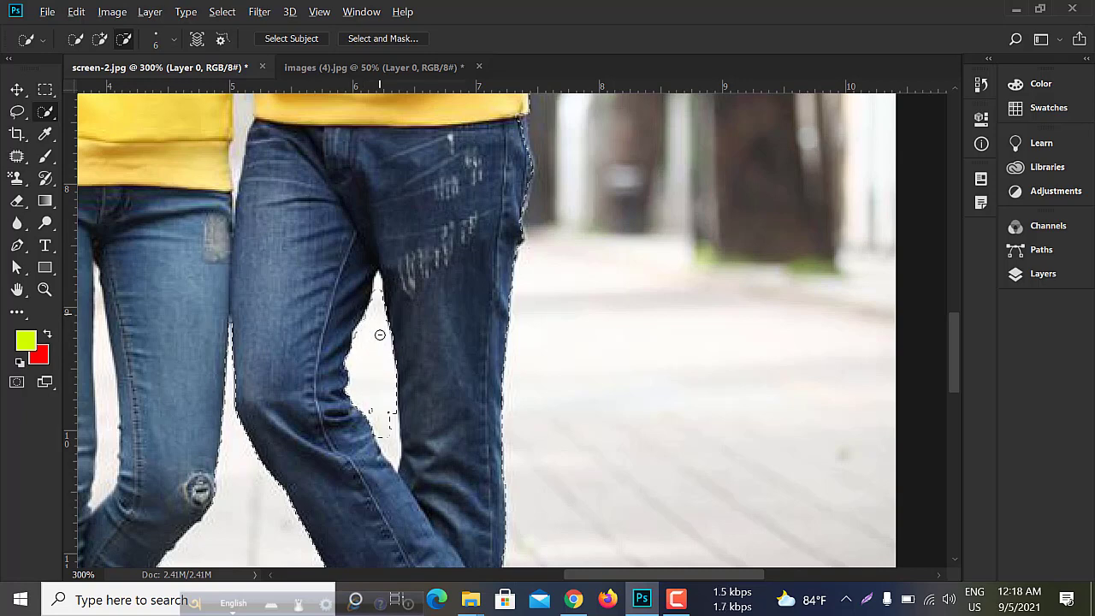
left_click_drag(391, 434, 386, 431)
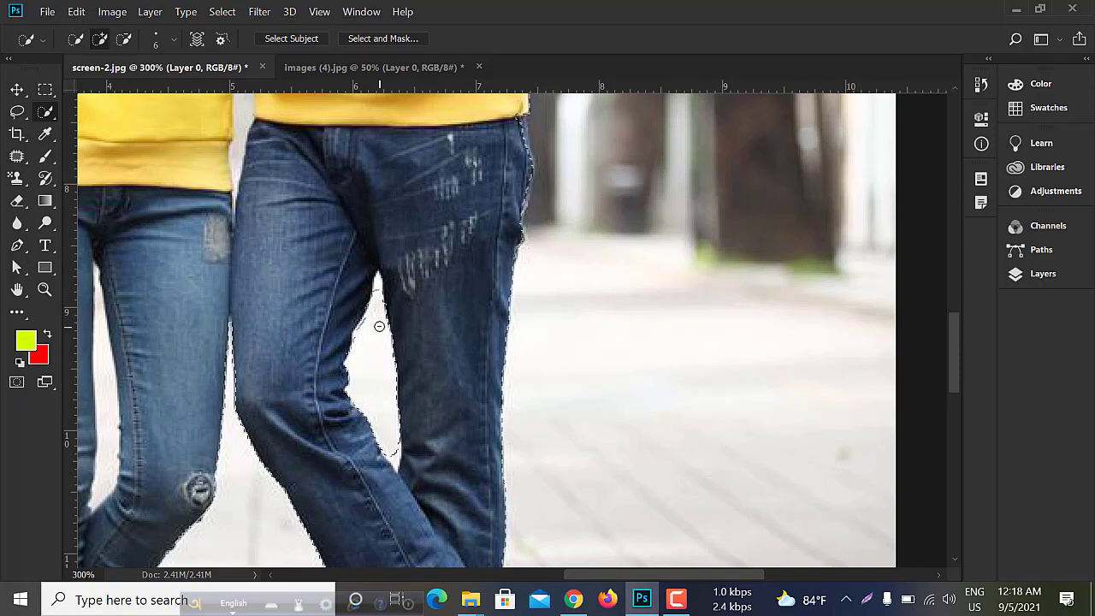
- Reduce the brush size to 1 and subtract the narrow upper and lower tips of the gap between the man's legs
key("bracketleft")
key("bracketleft")
key("bracketleft")
key("bracketleft")
key("bracketleft")
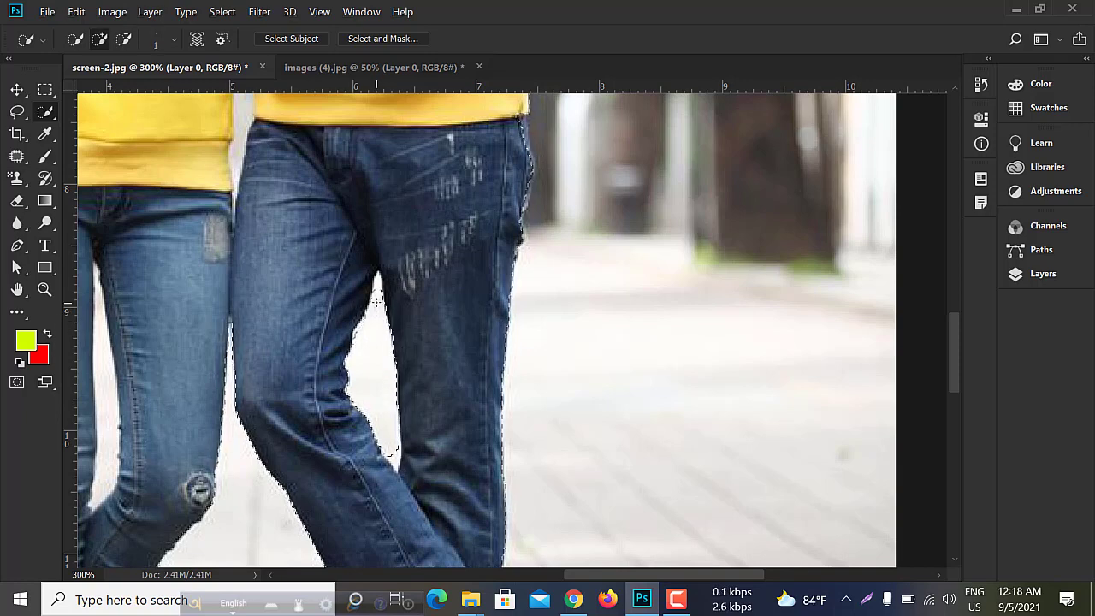
key("alt")
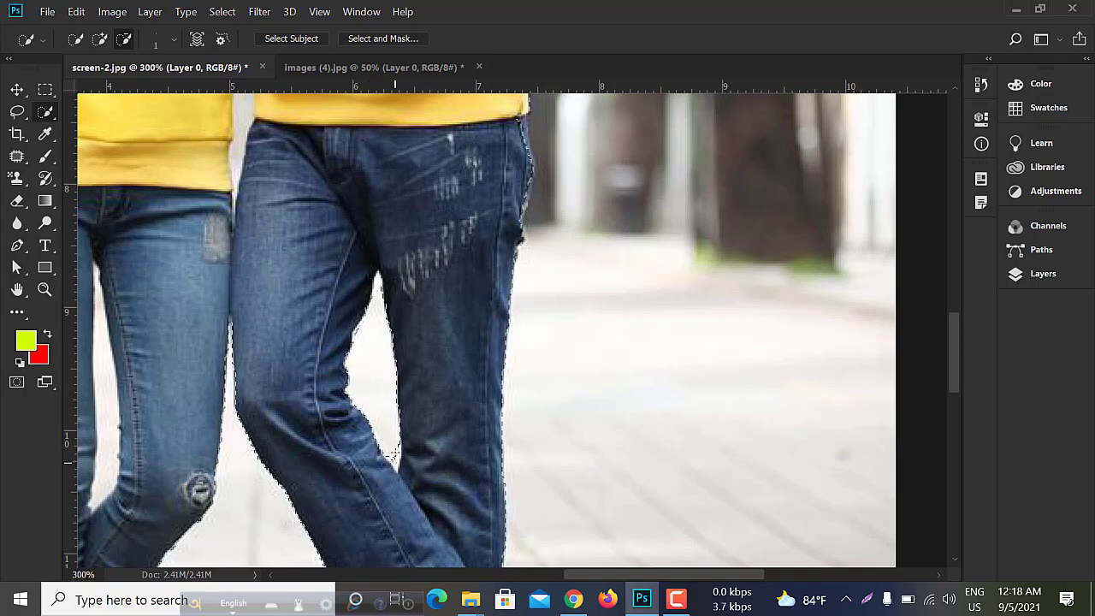
scroll(419, 439, "down", 2)
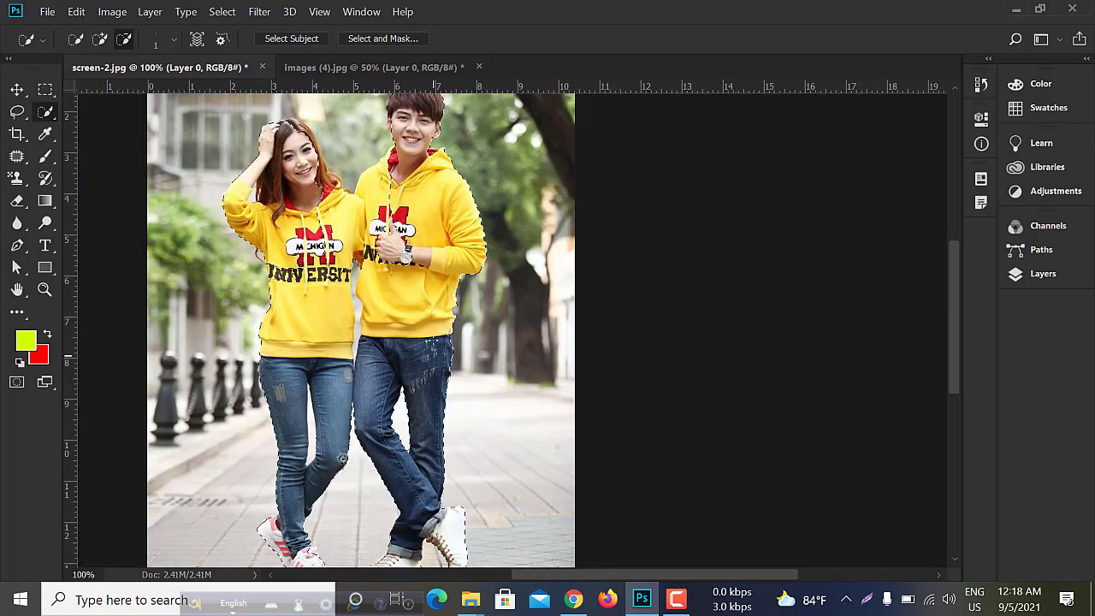
scroll(428, 276, "up", 2)
scroll(430, 283, "down", 1)
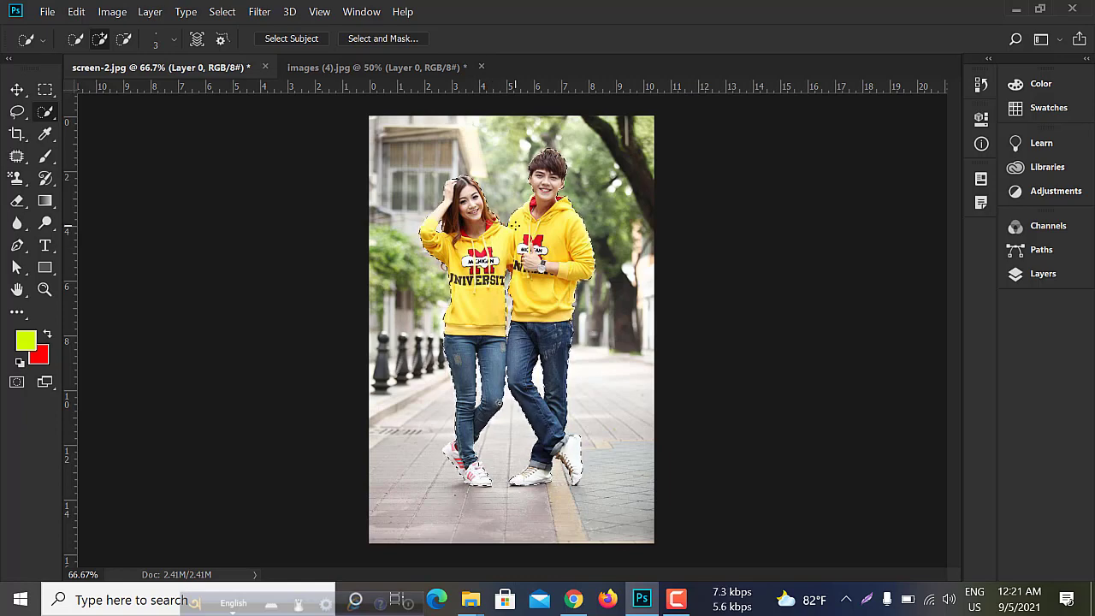
- Show the document's layers, choose the Eraser tool and enlarge its brush to size 35
left_click(1044, 278)
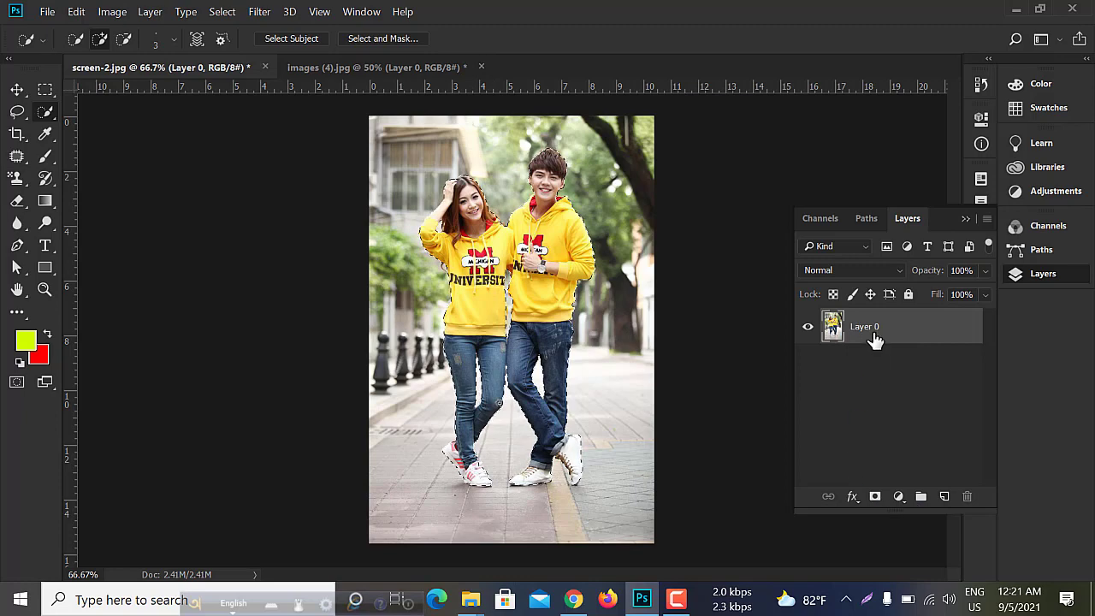
left_click(19, 207)
right_click(18, 207)
left_click(90, 202)
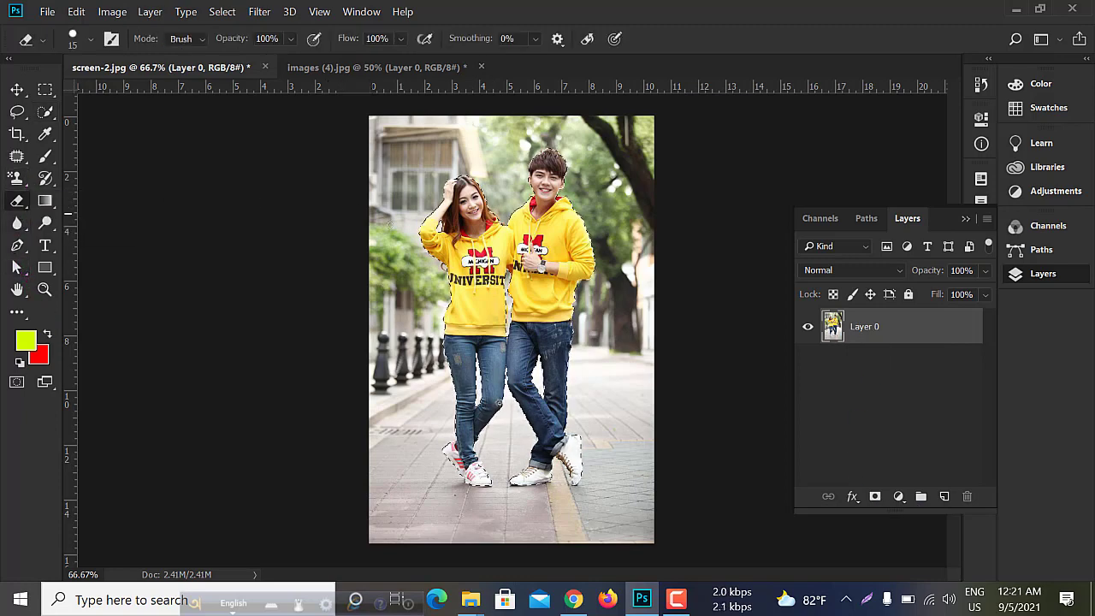
key("bracketright")
key("bracketright")
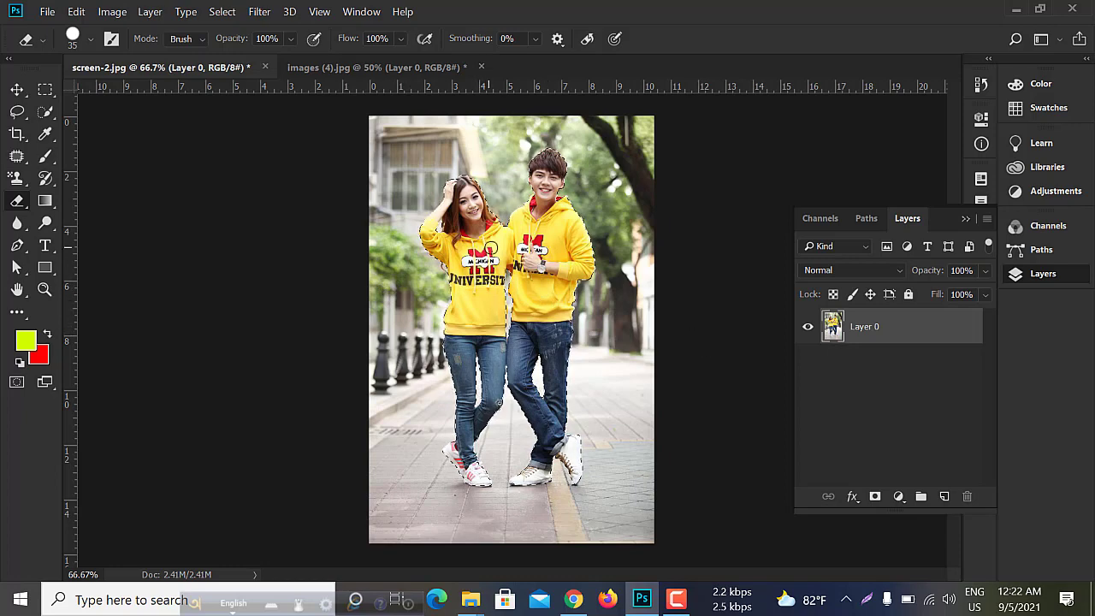
- Invert the couple's selection to cover the background and switch back to the Eraser tool
left_click(46, 89)
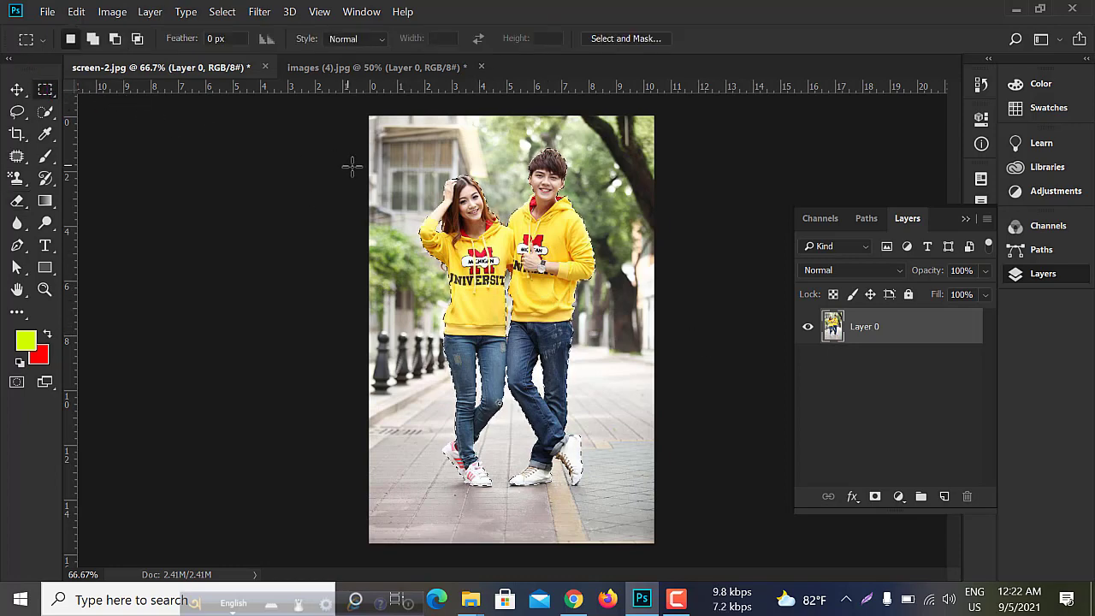
right_click(468, 251)
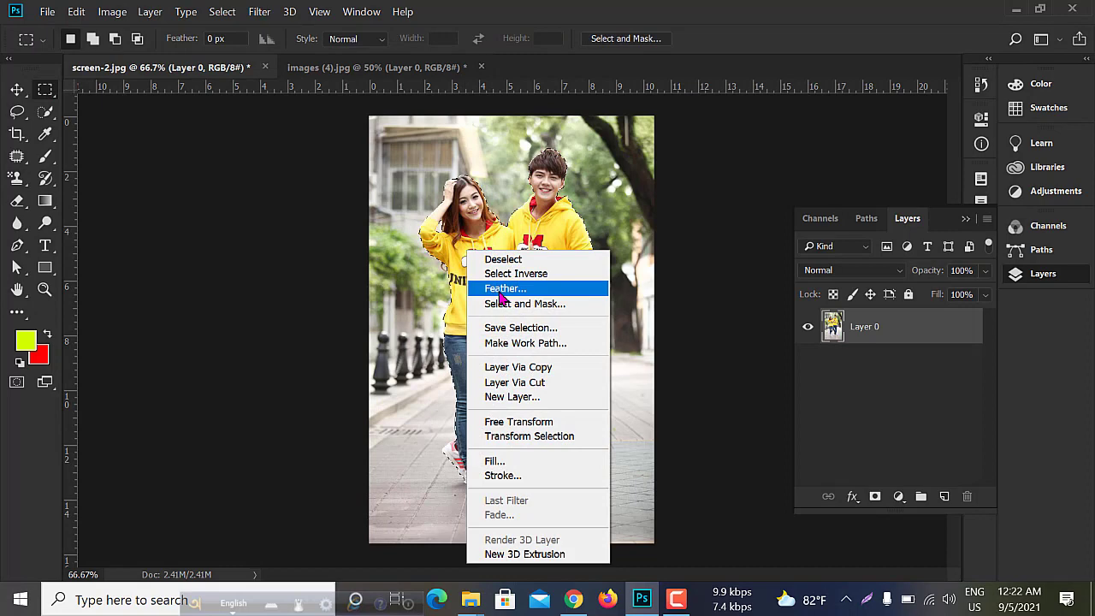
left_click(519, 278)
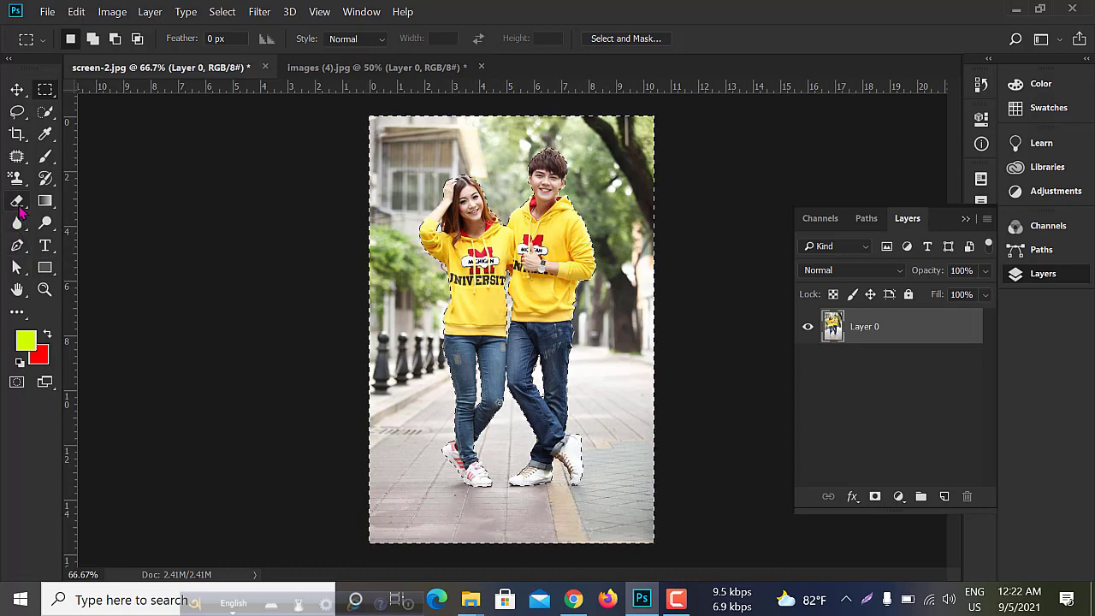
left_click_drag(17, 202, 130, 208)
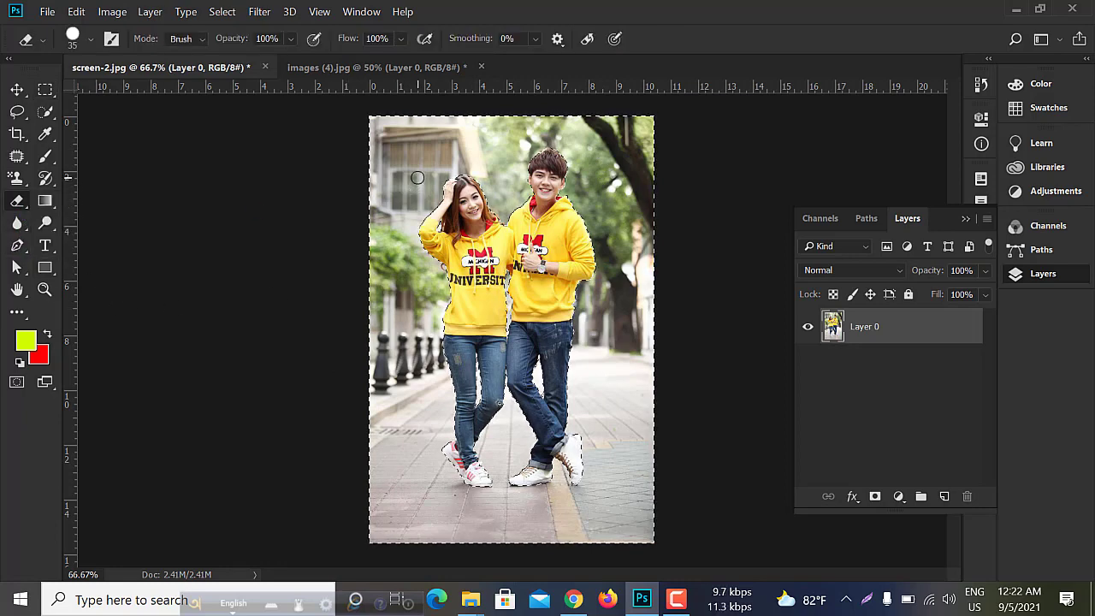
- Erase the whole background around the couple, enlarging the Eraser brush to size 400, and shift the cut-out slightly down and right
left_click_drag(391, 312, 389, 339)
key("bracketright")
key("bracketright")
key("bracketright")
key("bracketright")
key("bracketright")
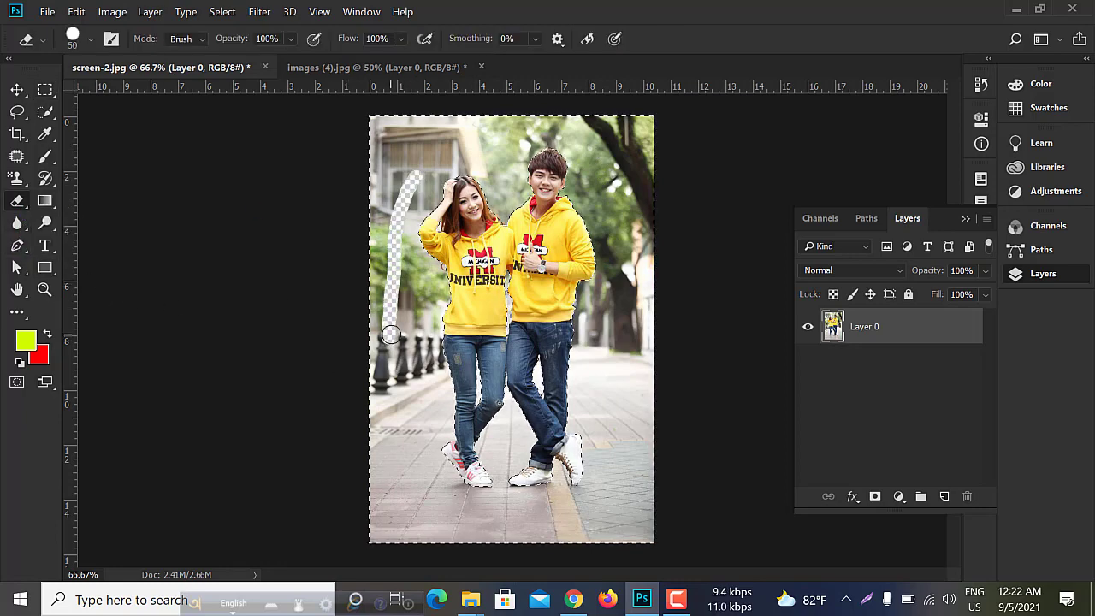
key("bracketright")
key("bracketright")
key("bracketright")
key("bracketright")
key("bracketright")
key("bracketright")
key("bracketright")
key("bracketright")
key("bracketright")
mouse_move(389, 377)
left_mouse_down()
mouse_move(428, 159)
mouse_move(628, 191)
mouse_move(636, 341)
mouse_move(590, 43)
mouse_move(428, 294)
mouse_move(428, 476)
mouse_move(342, 362)
mouse_move(548, 518)
mouse_move(623, 452)
left_mouse_up()
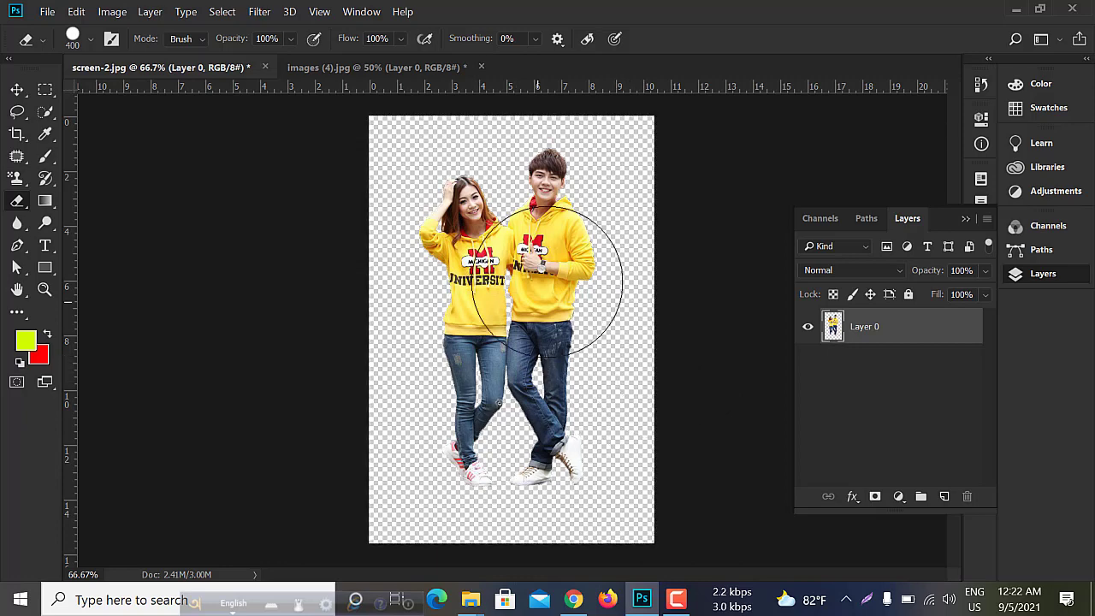
key("v")
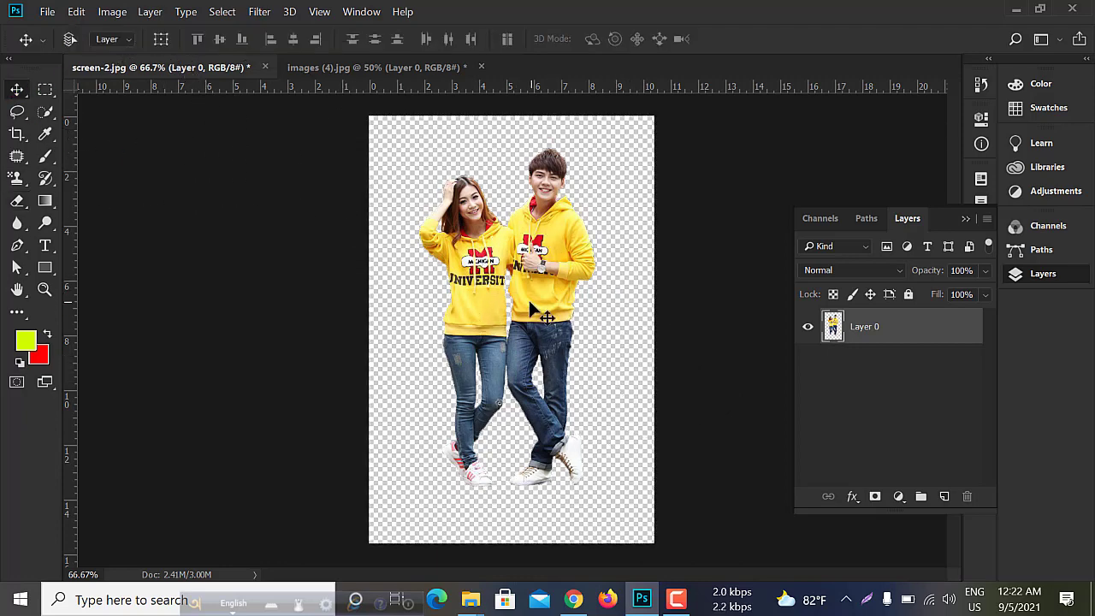
mouse_move(538, 299)
left_mouse_down()
mouse_move(489, 233)
mouse_move(619, 274)
mouse_move(557, 273)
mouse_move(548, 312)
left_mouse_up()
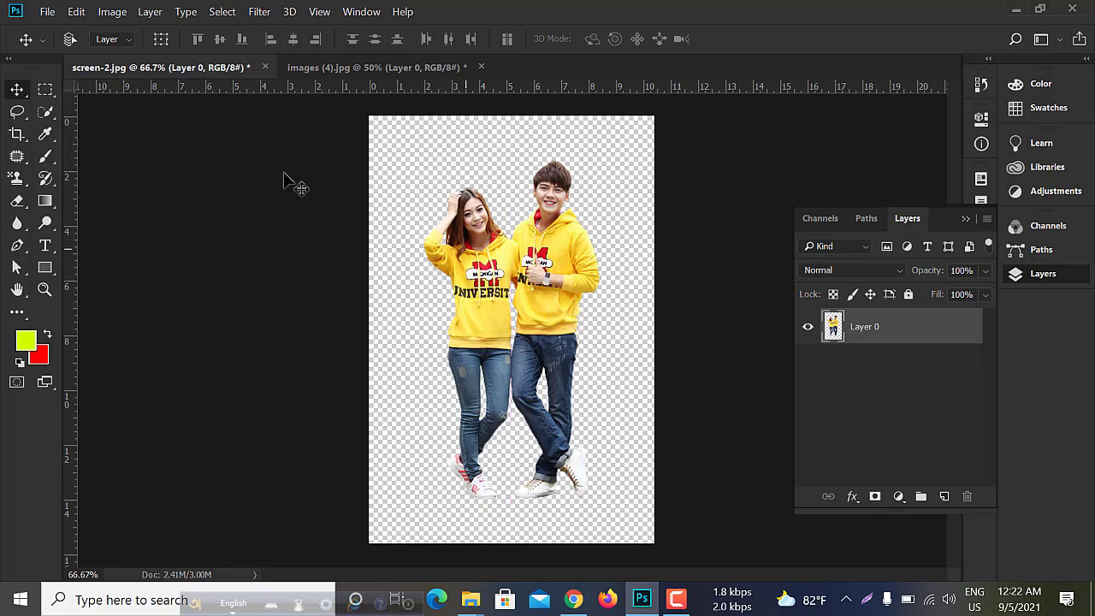
- Set the image resolution of the cut-out document to 300 pixels/inch
left_click(102, 14)
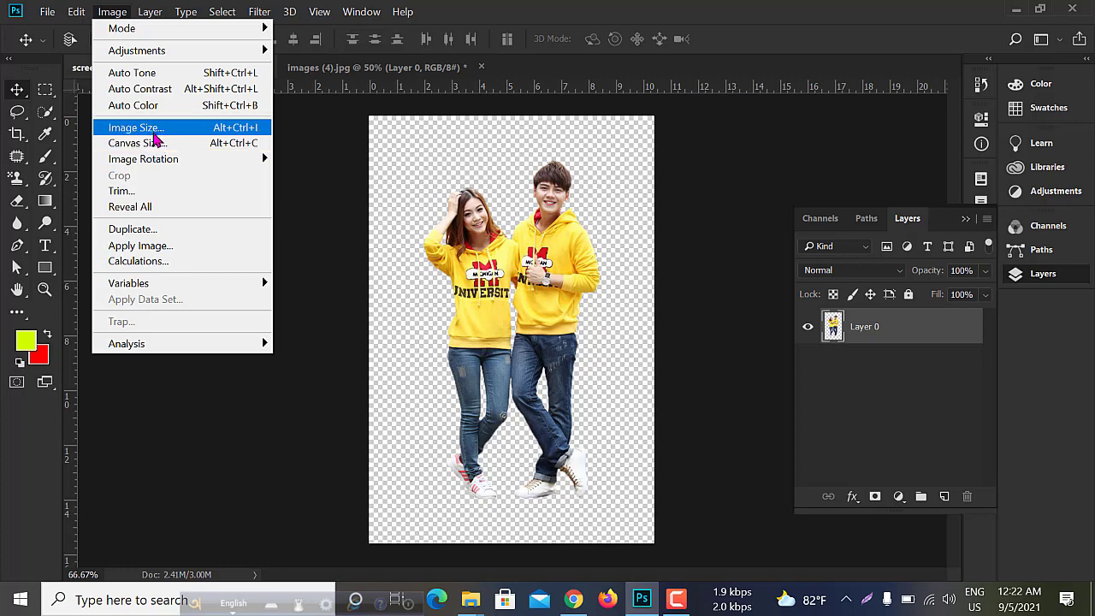
left_click(157, 139)
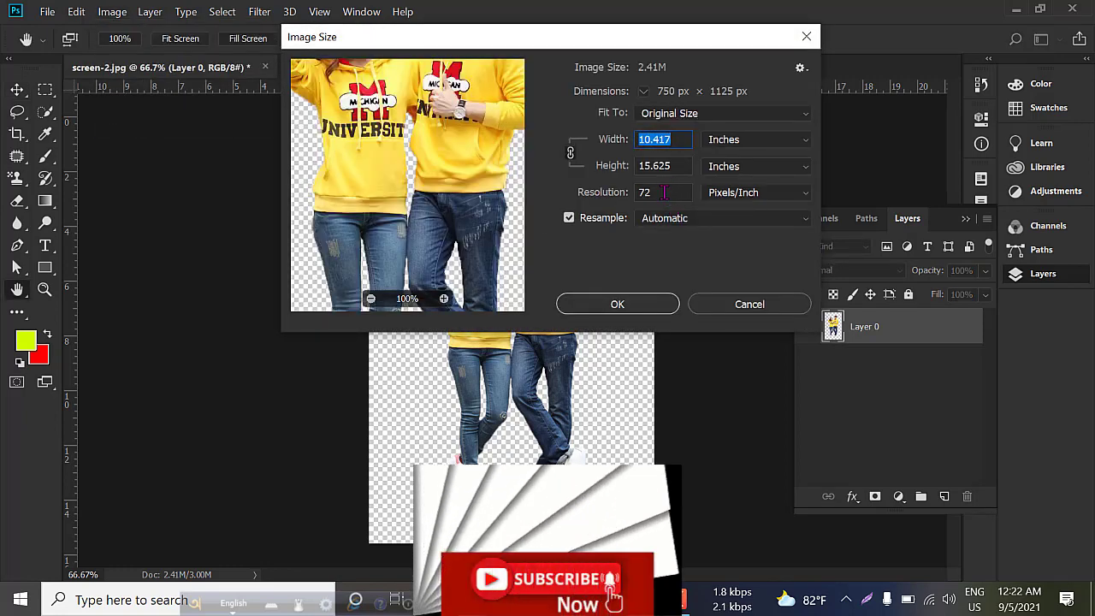
double_click(659, 192)
type("300")
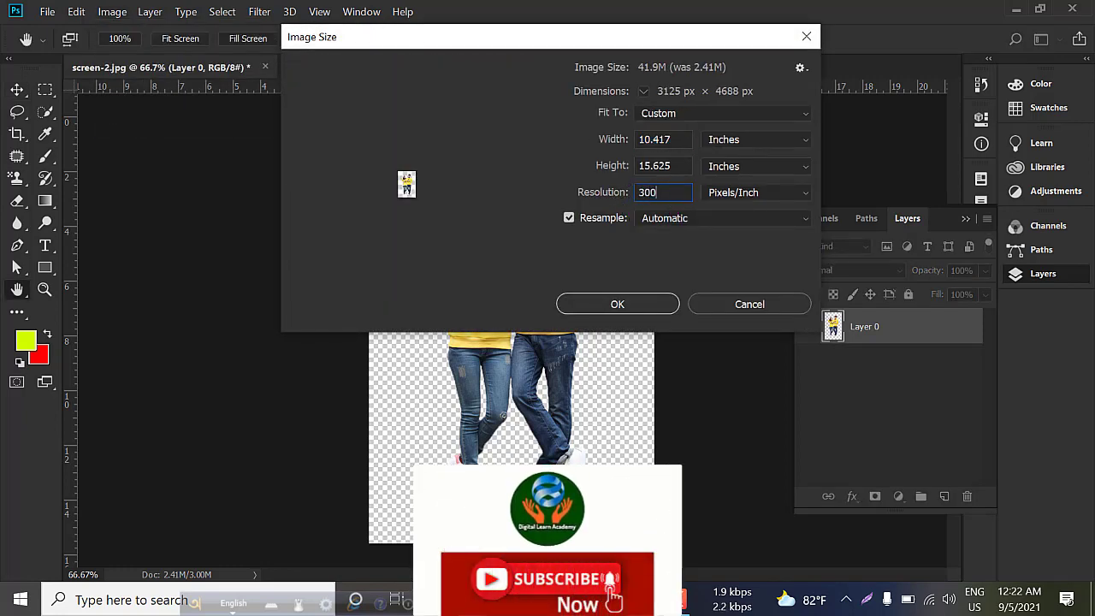
left_click(617, 304)
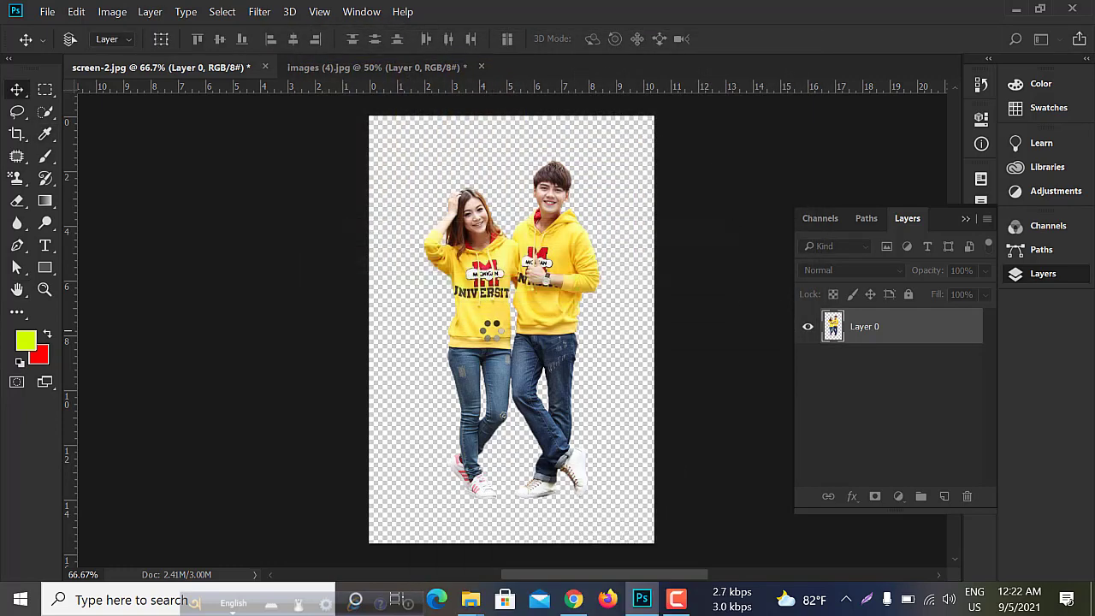
- Copy the cut-out couple from screen-2.jpg into the autumn forest document images (4).jpg
key("ctrl+minus")
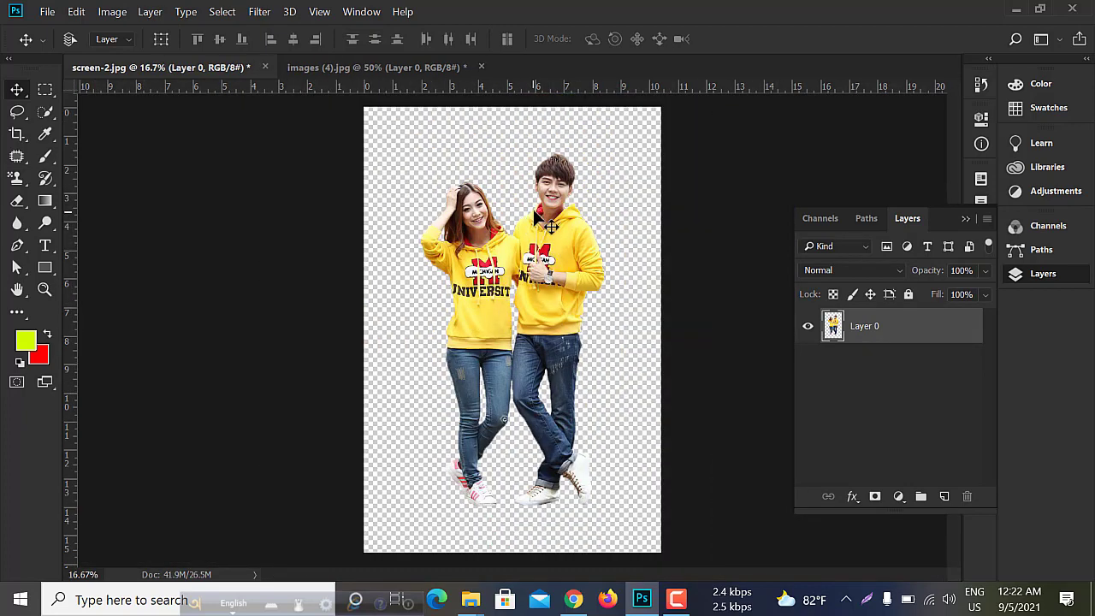
scroll(546, 189, "up", 2)
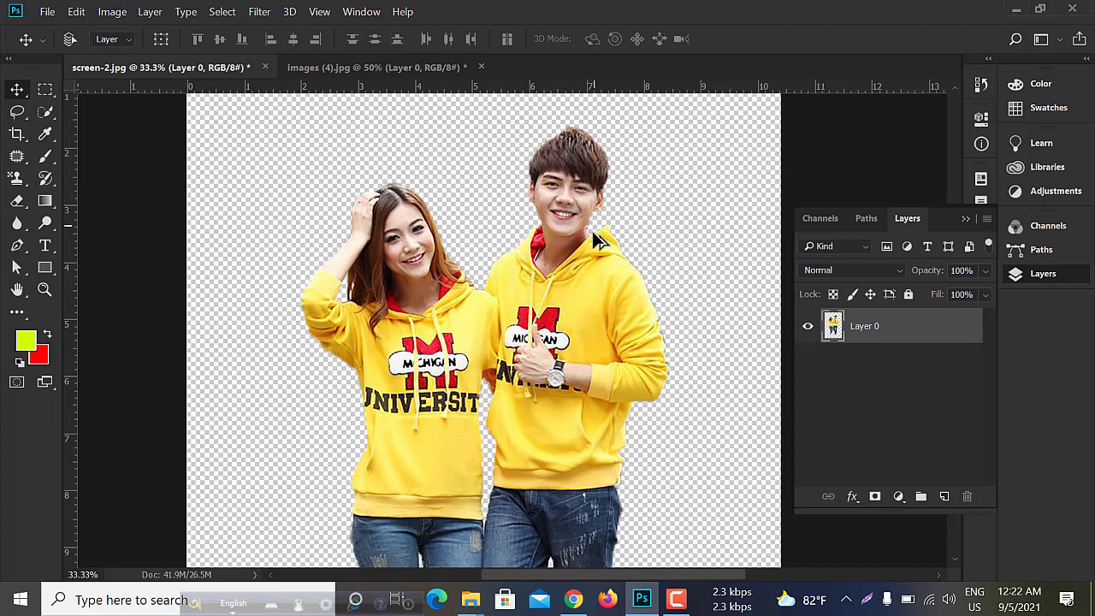
key("ctrl+minus")
key("ctrl+minus")
left_click_drag(537, 295, 539, 354)
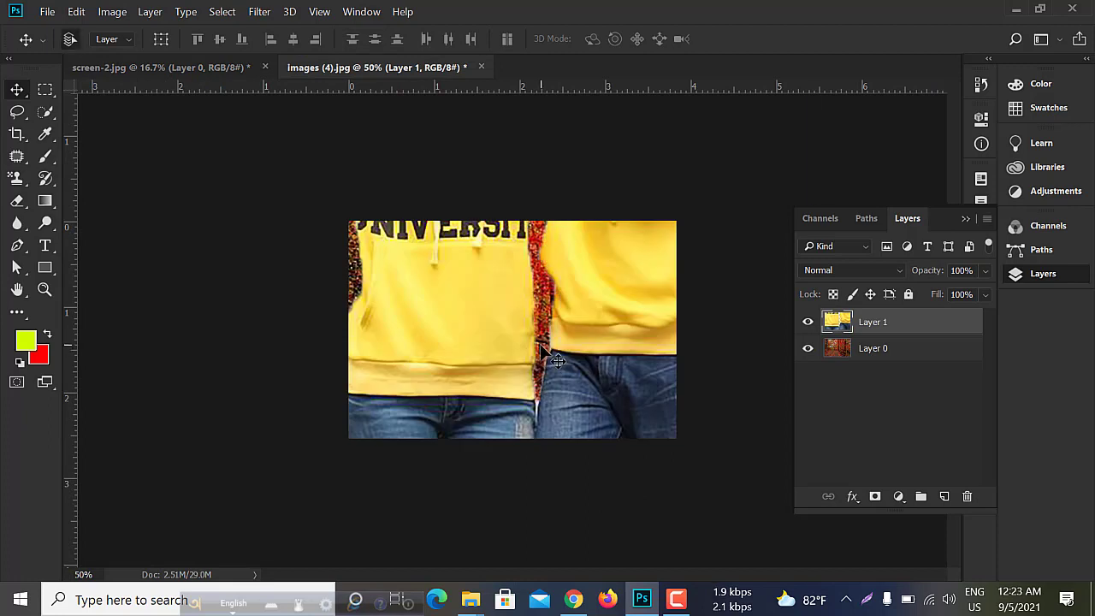
- Free-transform the couple's layer down to about 16% so they fit the forest scene, and place them near its lower edge
key("ctrl+t")
key("ctrl+minus")
key("ctrl+minus")
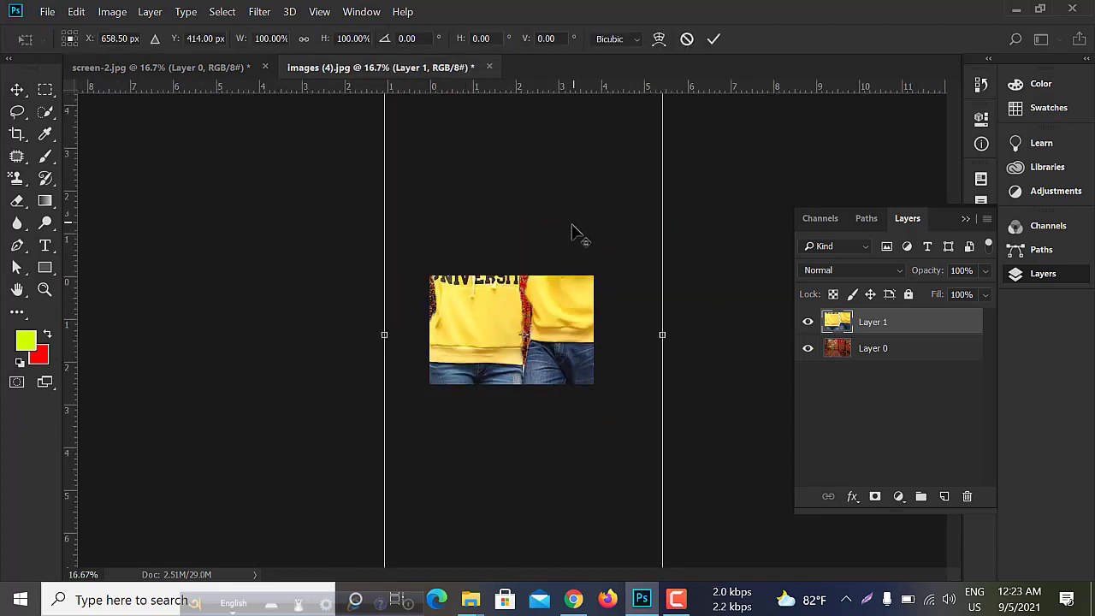
left_click_drag(586, 198, 534, 302)
key("ctrl+plus")
key("ctrl+plus")
key("ctrl+plus")
key("ctrl+plus")
key("ctrl+plus")
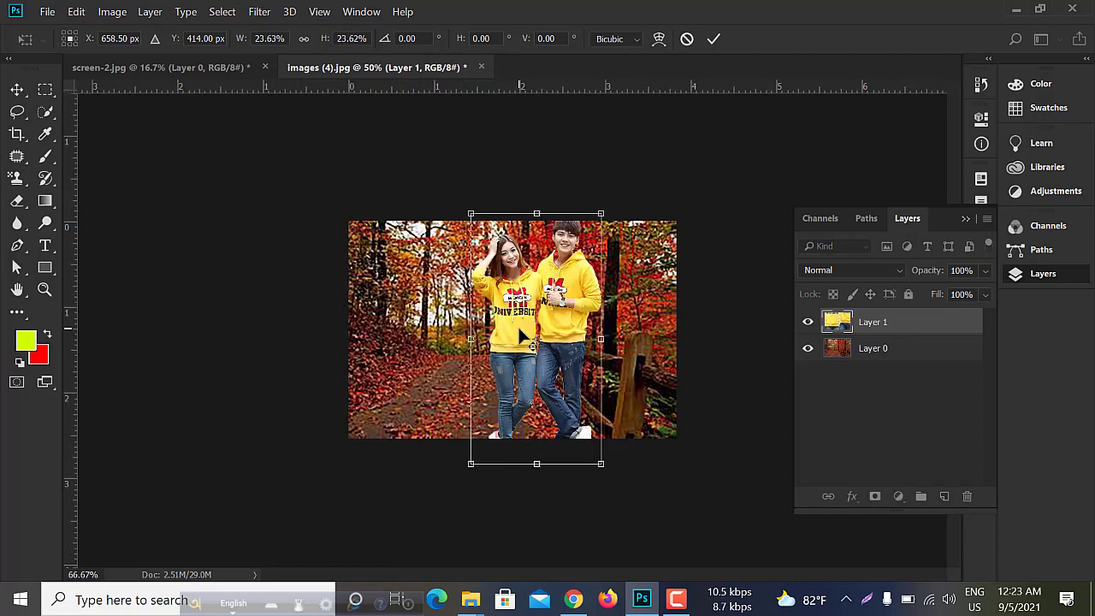
left_click_drag(632, 172, 602, 231)
left_click_drag(576, 358, 581, 371)
- Enlarge the couple to about 20.8% width and 19.7% height, standing on the leaf-covered path beside the fence, and apply the transform
key("ctrl+plus")
key("ctrl+plus")
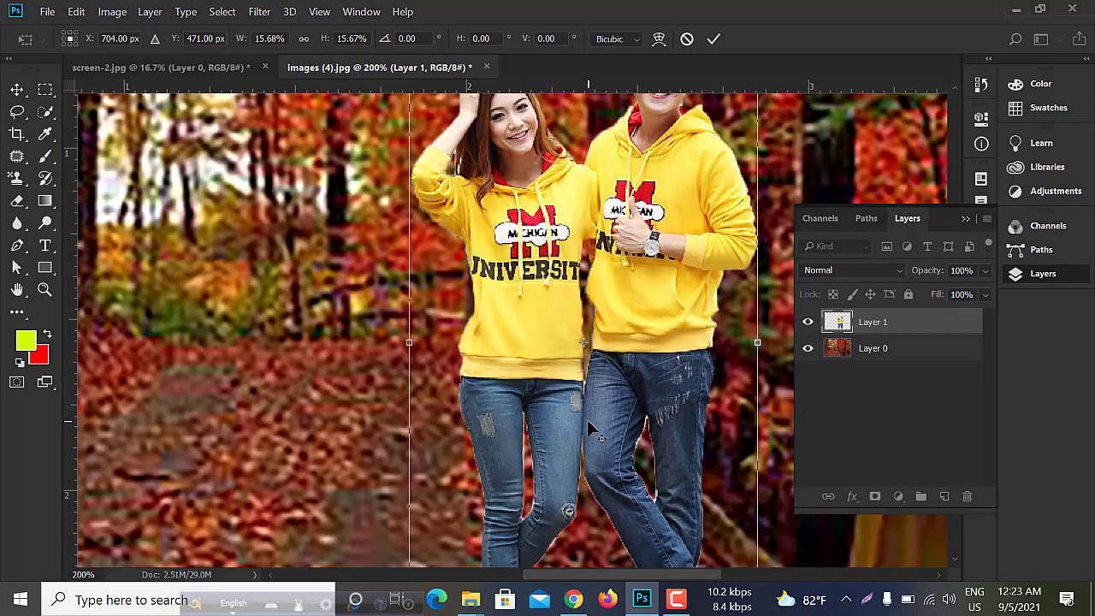
key("ctrl+minus")
key("ctrl+minus")
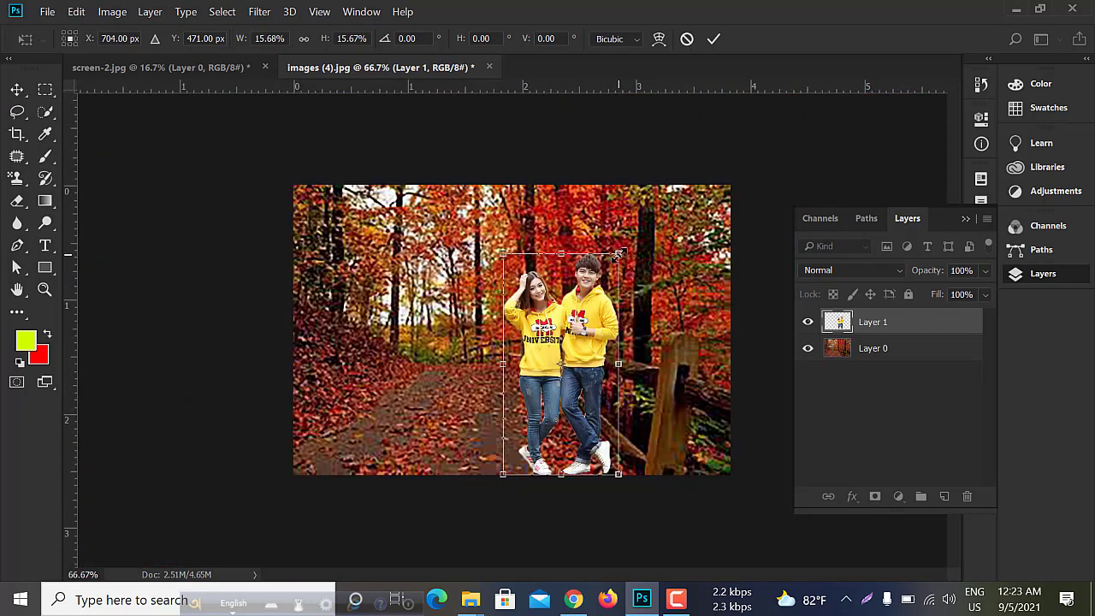
left_click_drag(621, 254, 631, 244)
mouse_move(606, 324)
left_mouse_down()
mouse_move(604, 312)
mouse_move(599, 324)
left_mouse_up()
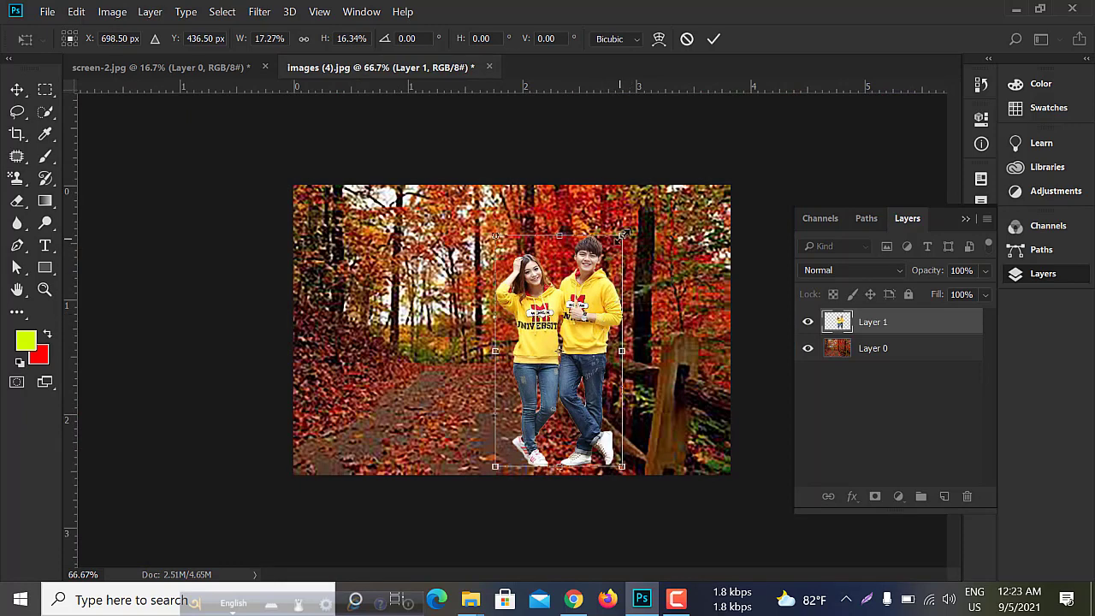
left_click_drag(622, 234, 642, 181)
mouse_move(614, 276)
left_mouse_down()
mouse_move(602, 291)
mouse_move(595, 269)
left_mouse_up()
left_click_drag(640, 167, 628, 182)
left_click_drag(600, 243, 599, 257)
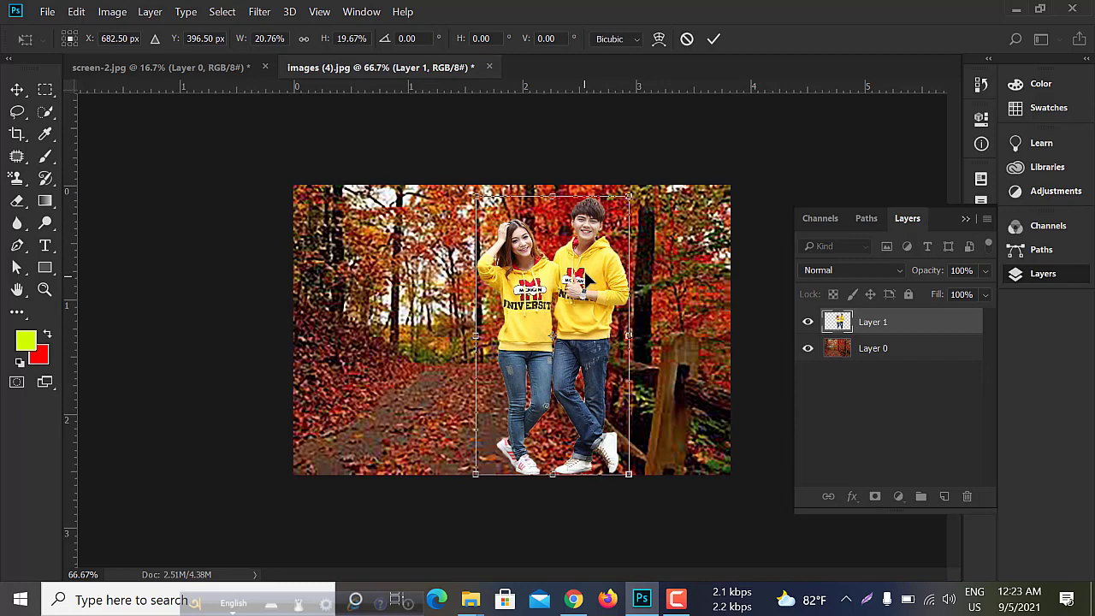
left_click_drag(585, 279, 592, 289)
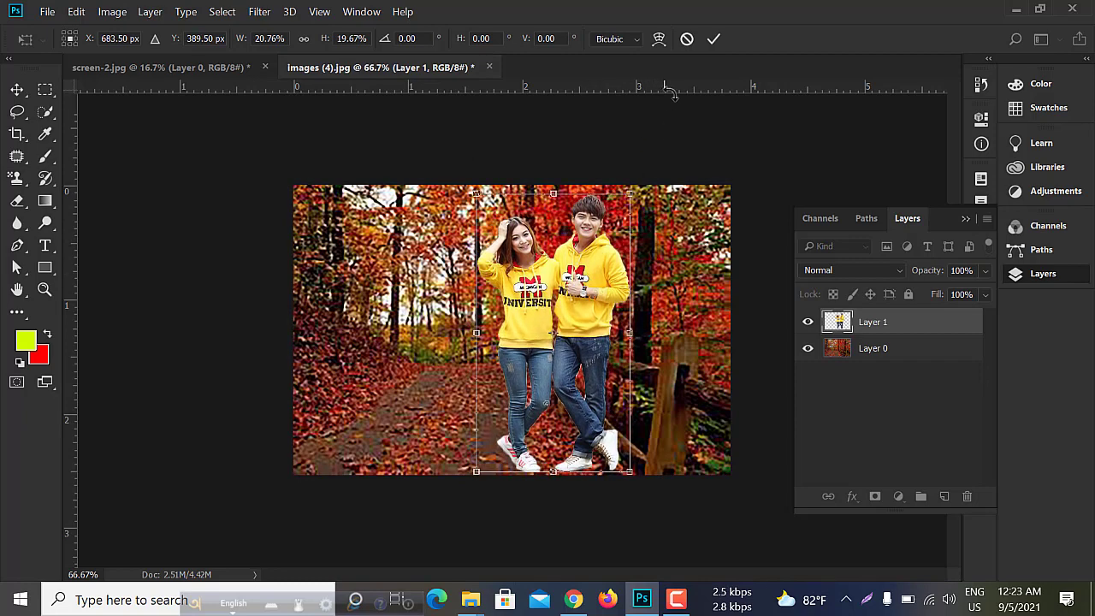
key("Return")
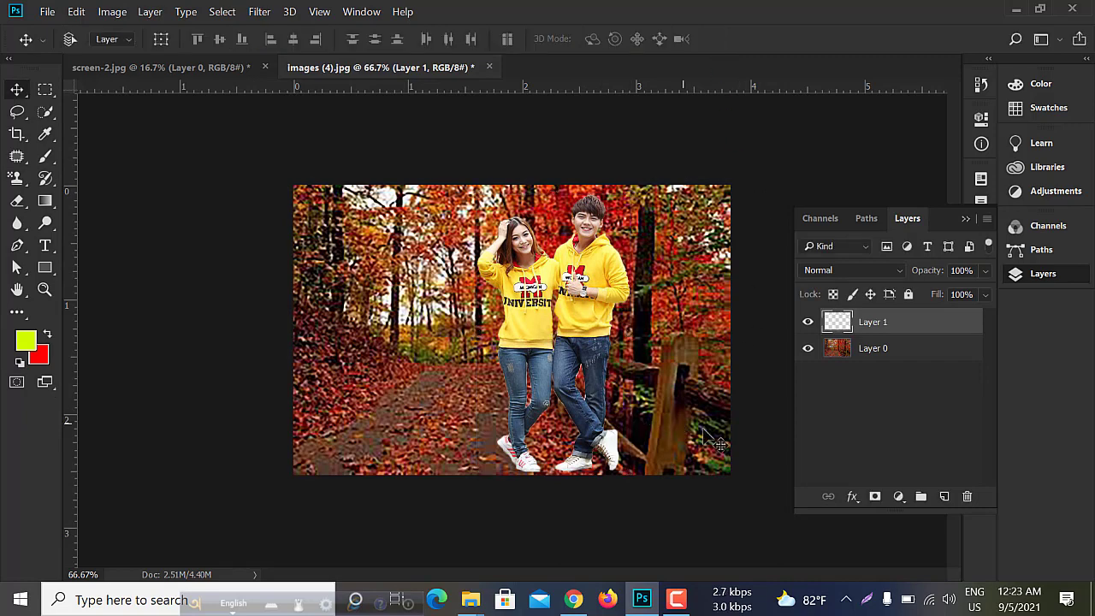
- Check the forest background layer by toggling its visibility and review the document's image size and resolution
left_click(884, 353)
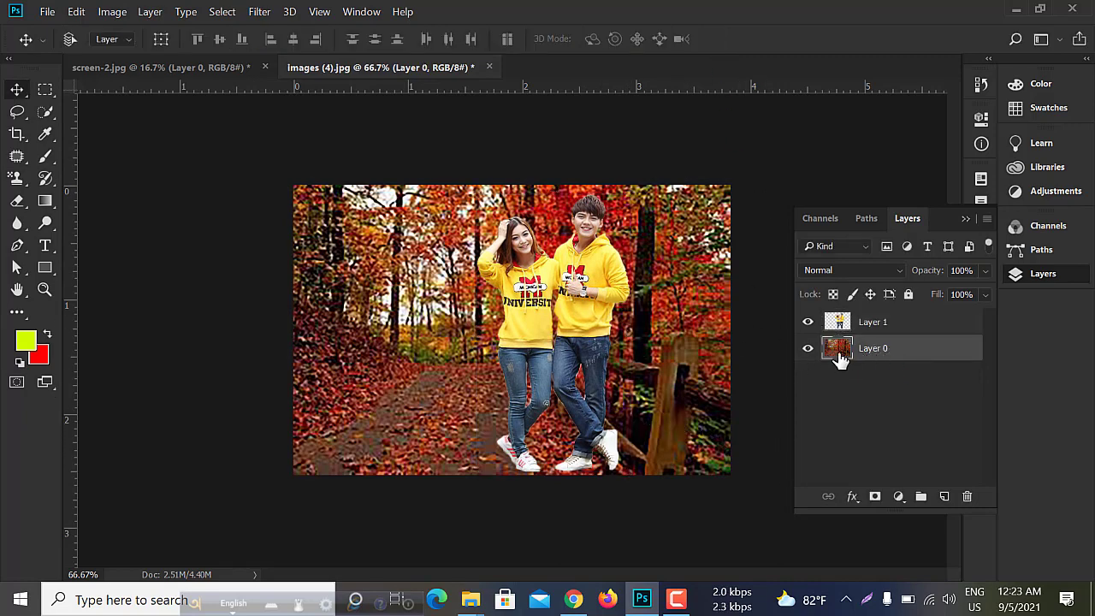
left_click(808, 349)
left_click(808, 349)
left_click(112, 12)
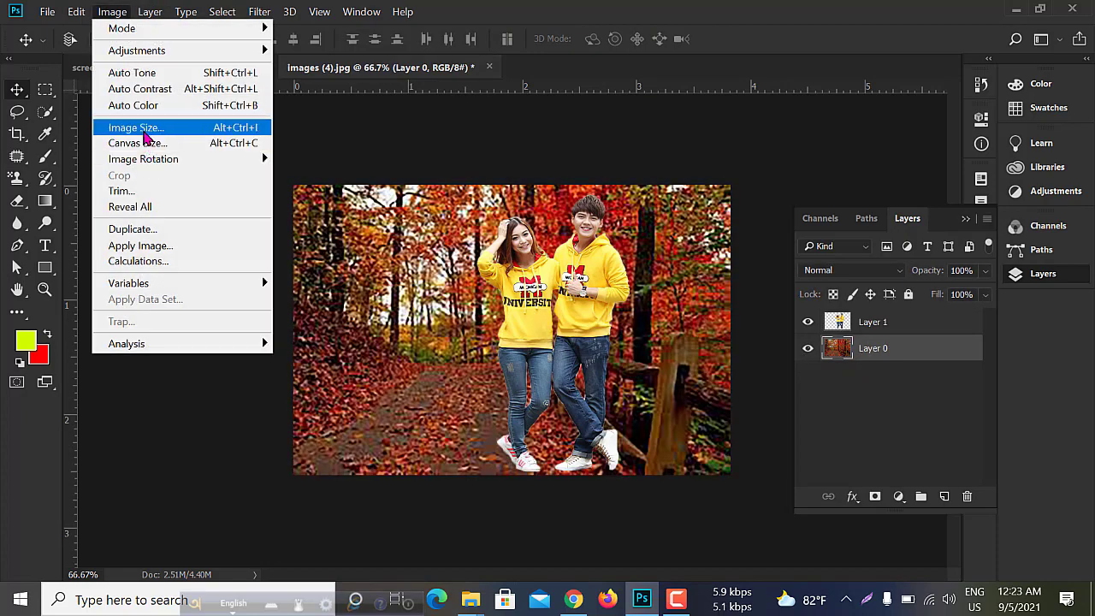
left_click(138, 128)
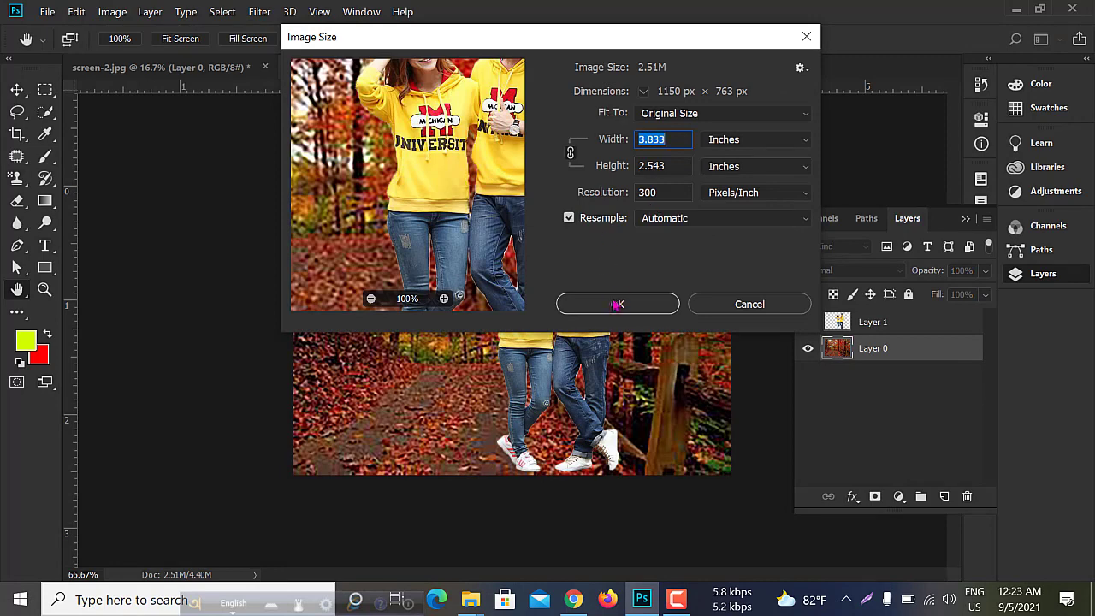
left_click(617, 305)
- Adjust the couple's layer with Hue/Saturation: hue +8, saturation +48 and lightness +5
left_click(872, 325)
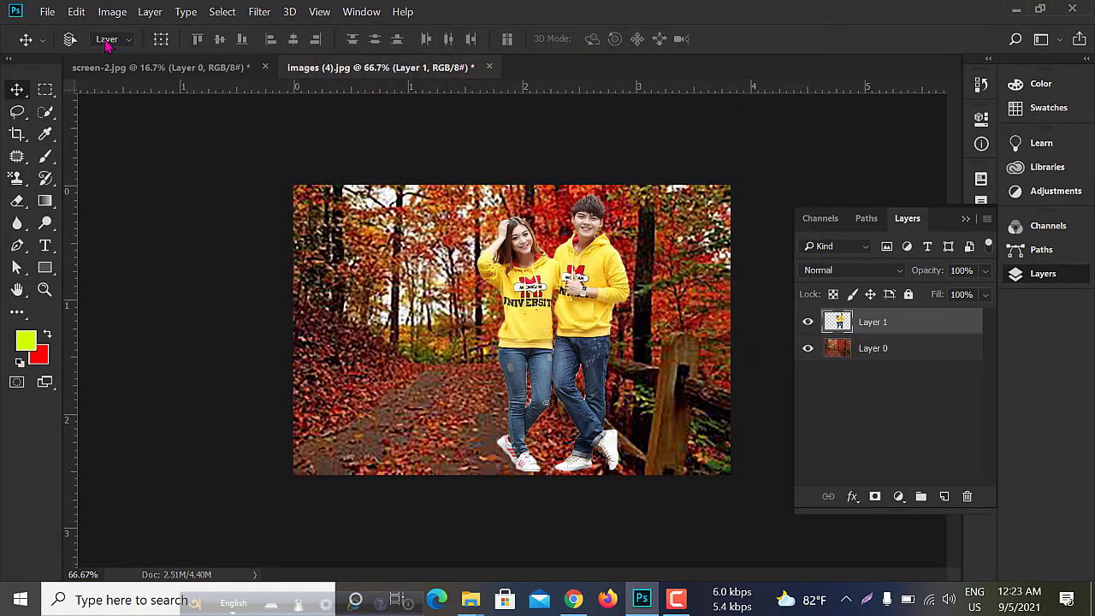
left_click(112, 12)
mouse_move(137, 50)
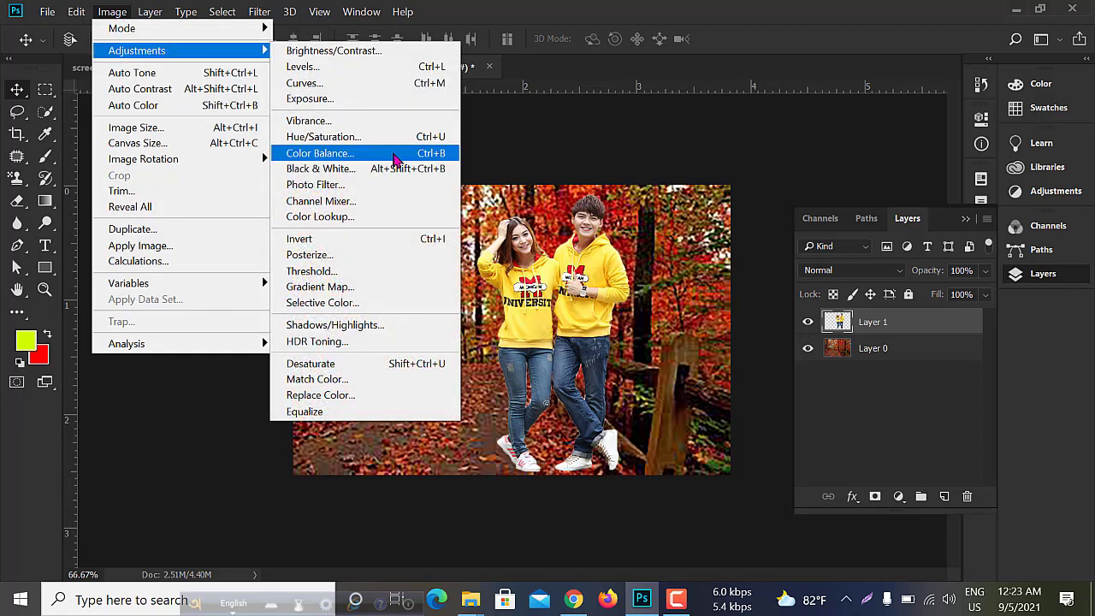
left_click(340, 141)
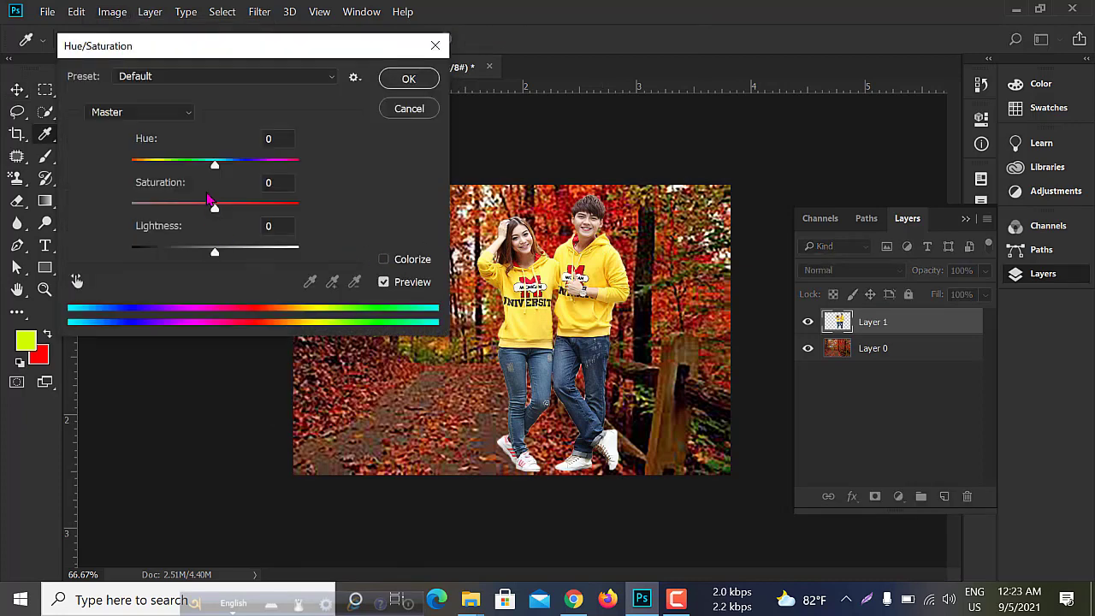
mouse_move(216, 166)
left_mouse_down()
mouse_move(226, 166)
mouse_move(200, 167)
mouse_move(221, 167)
left_mouse_up()
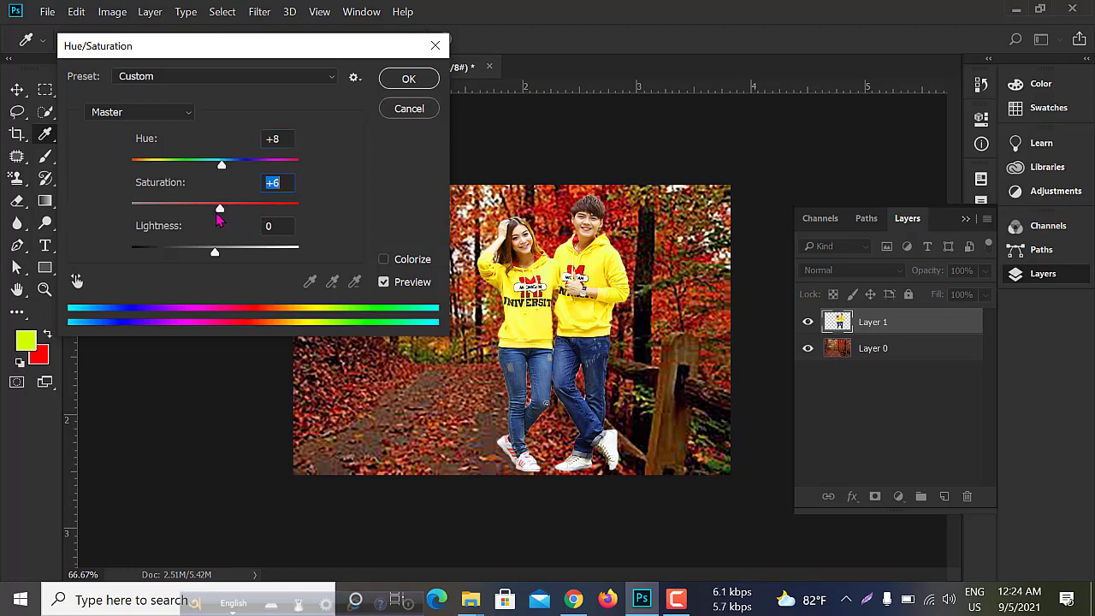
left_click_drag(218, 220, 253, 227)
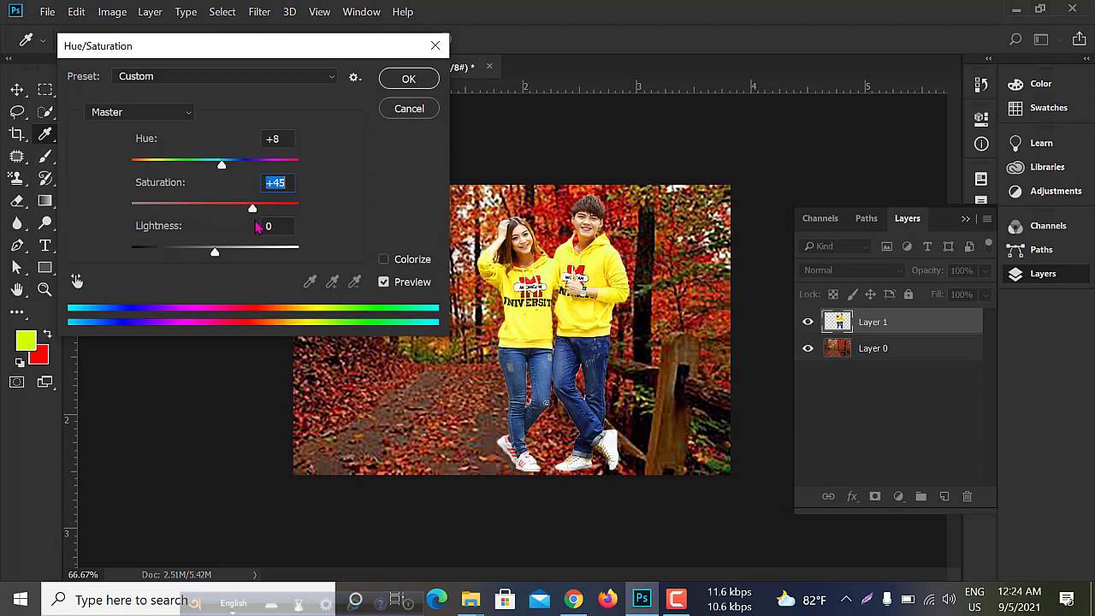
mouse_move(214, 253)
left_mouse_down()
mouse_move(231, 253)
mouse_move(217, 254)
left_mouse_up()
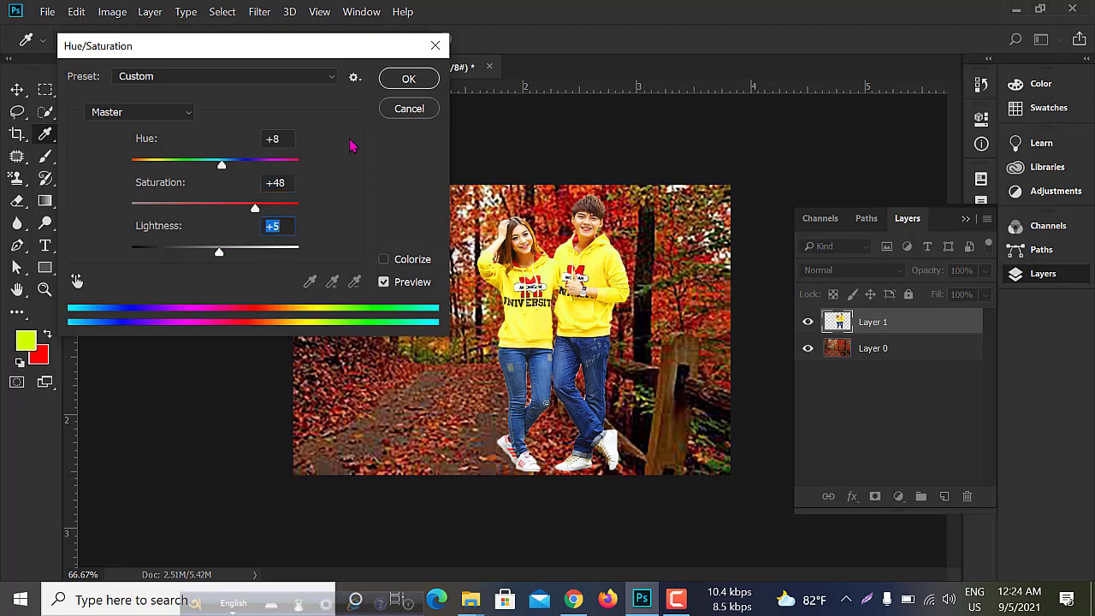
left_click(409, 79)
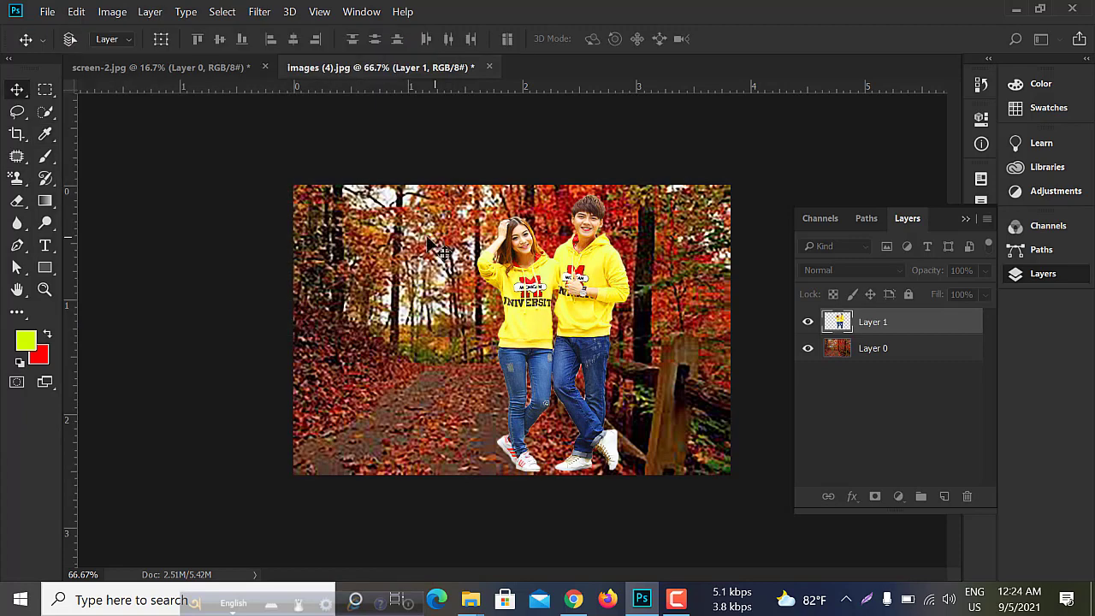
left_click(112, 12)
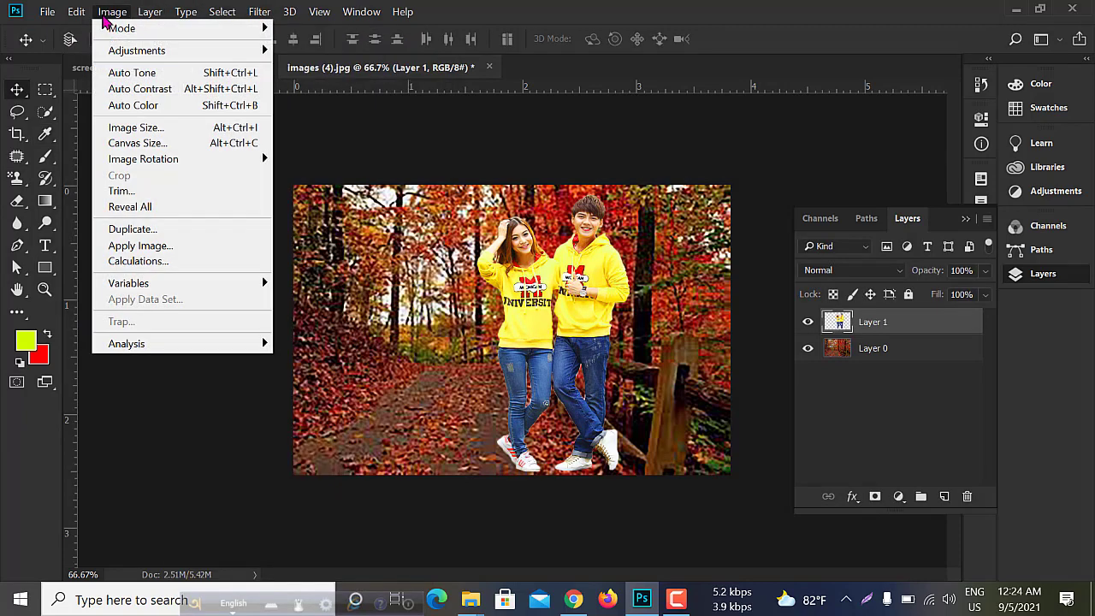
mouse_move(129, 51)
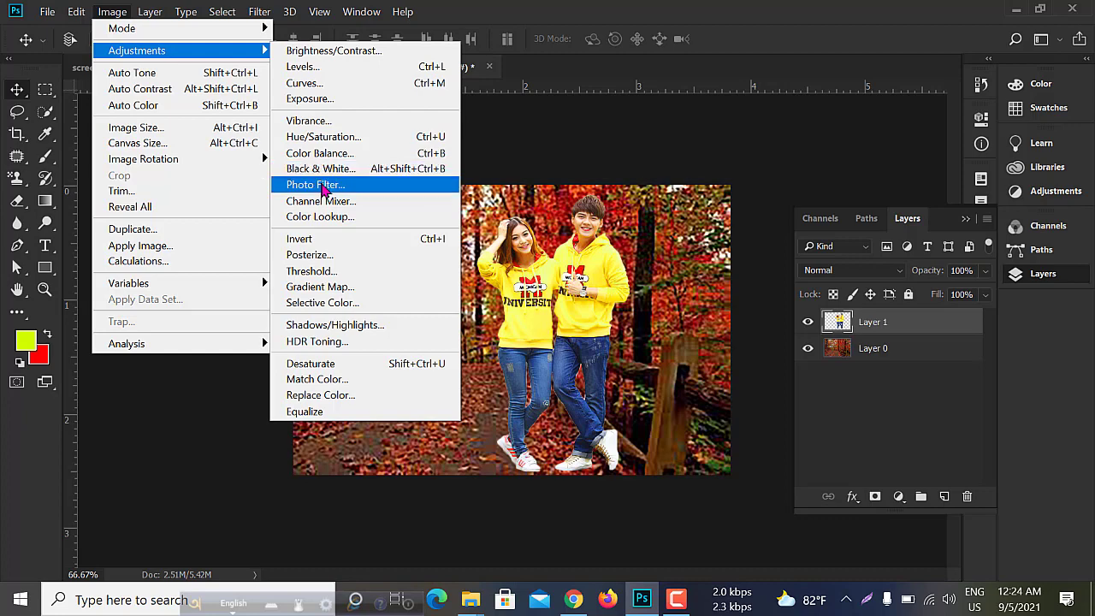
left_click(325, 184)
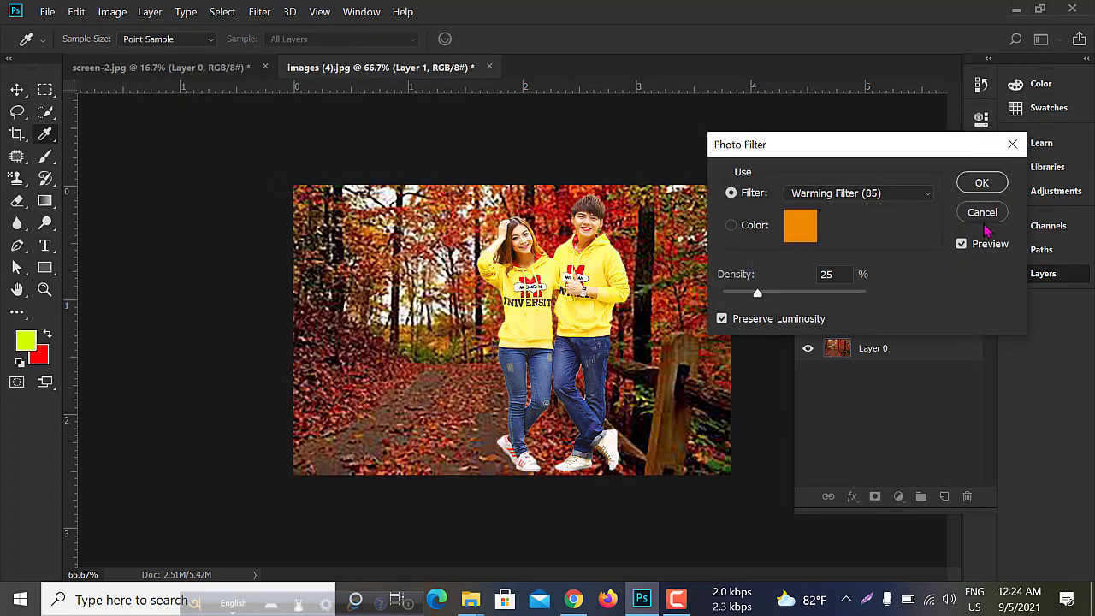
left_click(983, 214)
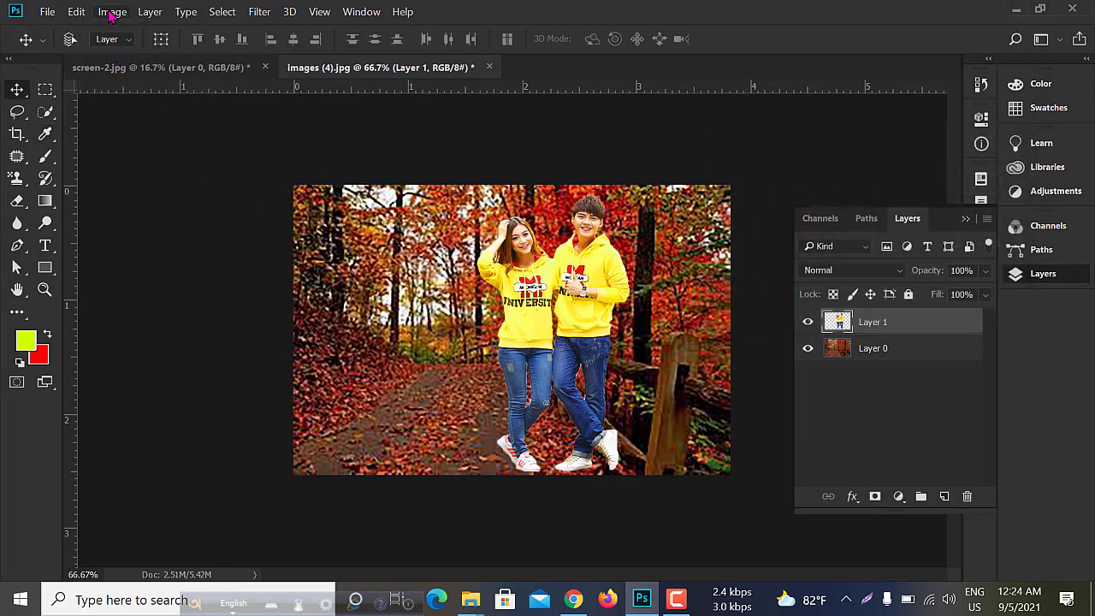
- Adjust the couple's layer with Brightness/Contrast: brightness 5 and contrast 7
left_click(112, 12)
mouse_move(142, 50)
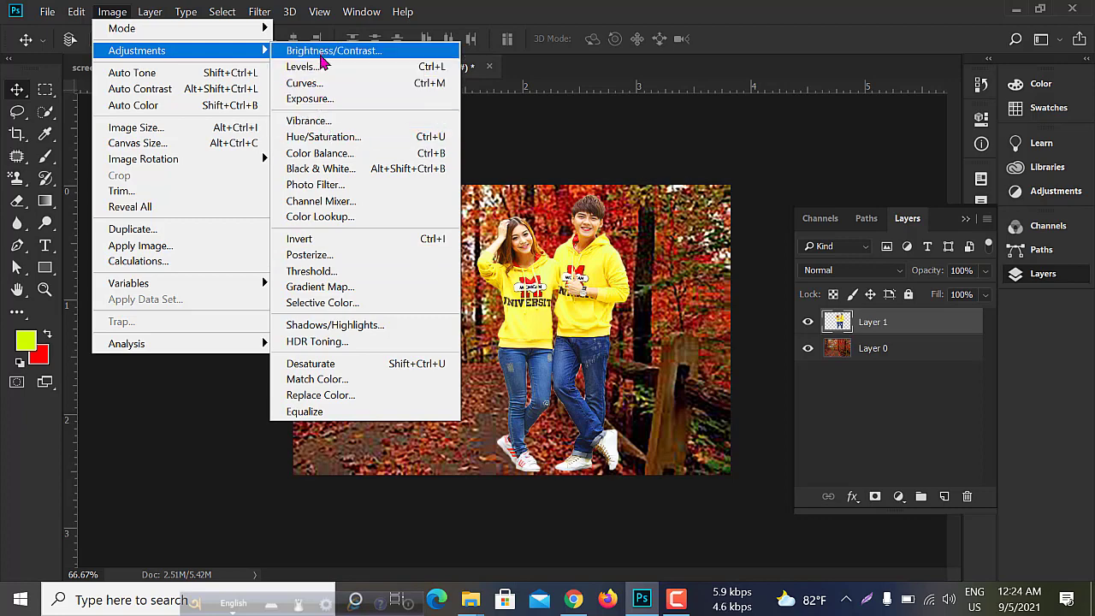
left_click(323, 53)
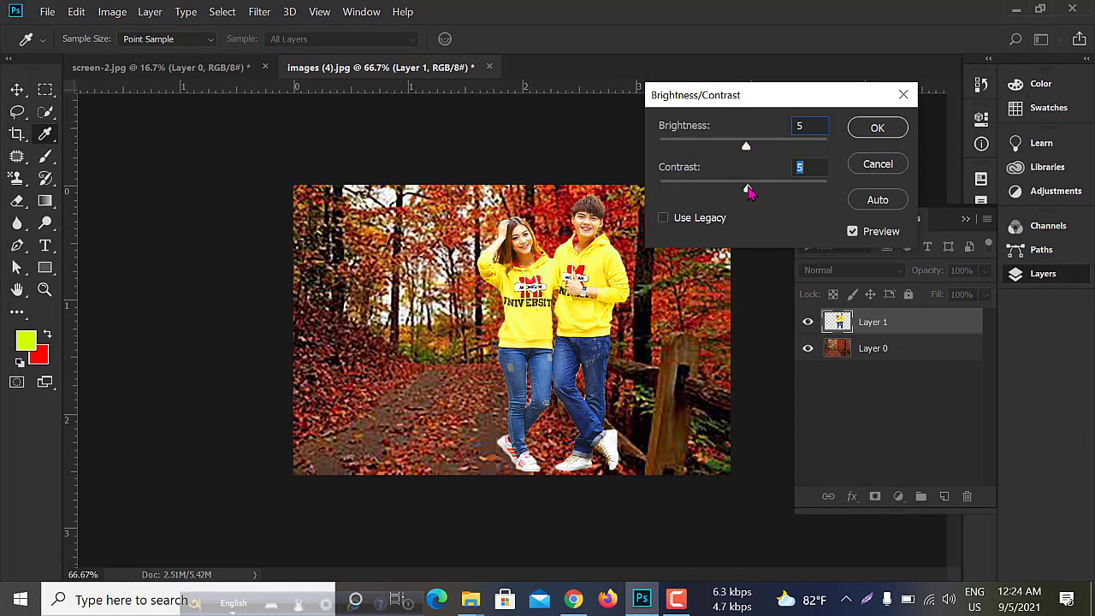
left_click(877, 128)
key("v")
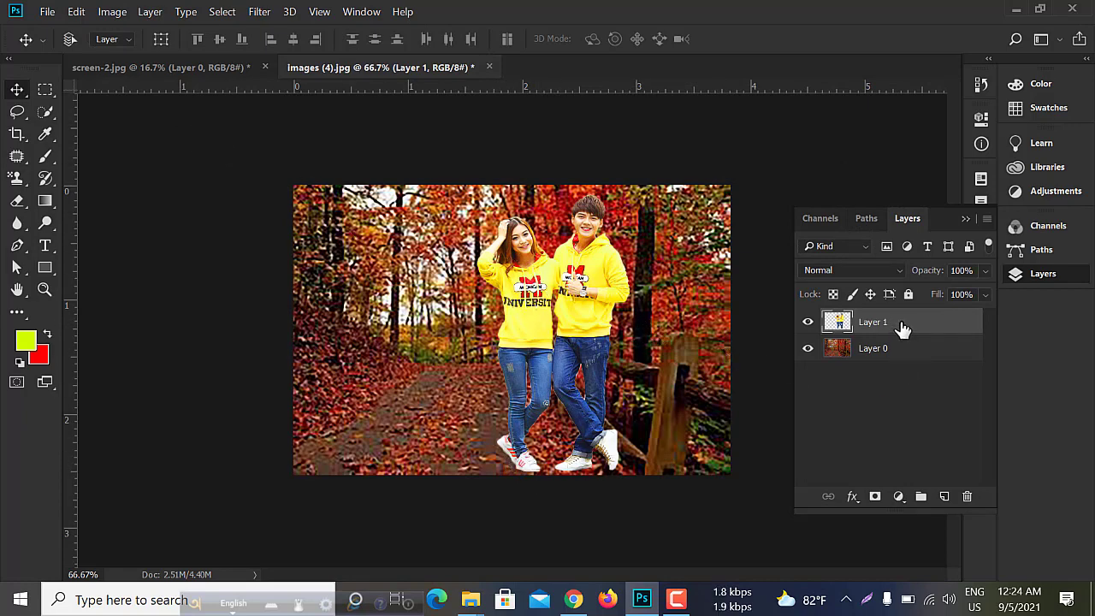
- Add a new empty layer above the couple's layer and activate the Brush tool for painting on it
left_click(943, 498)
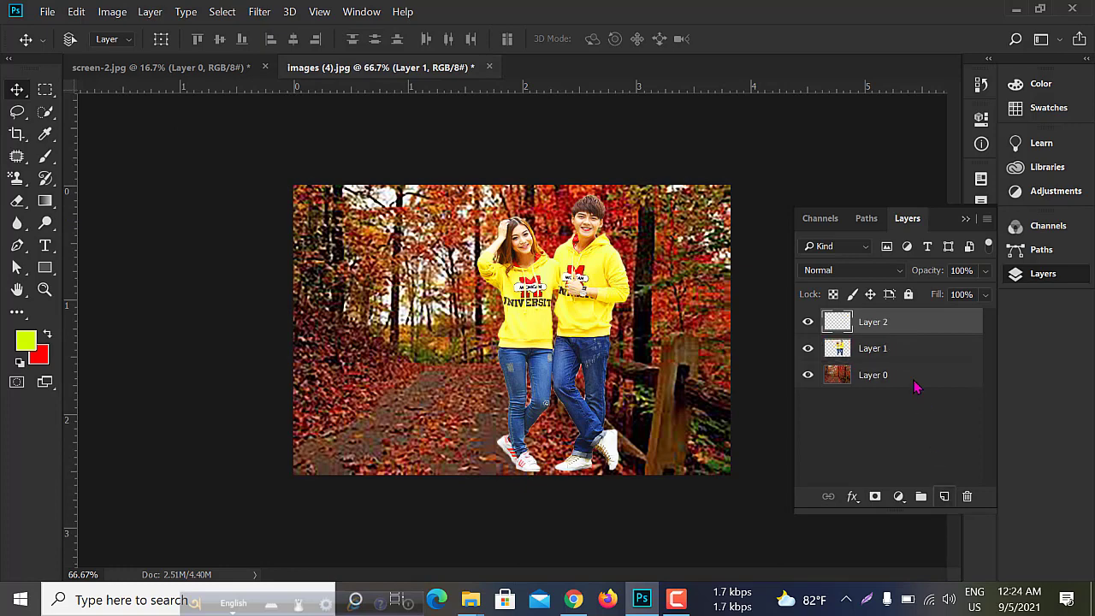
left_click(43, 160)
left_click(94, 152)
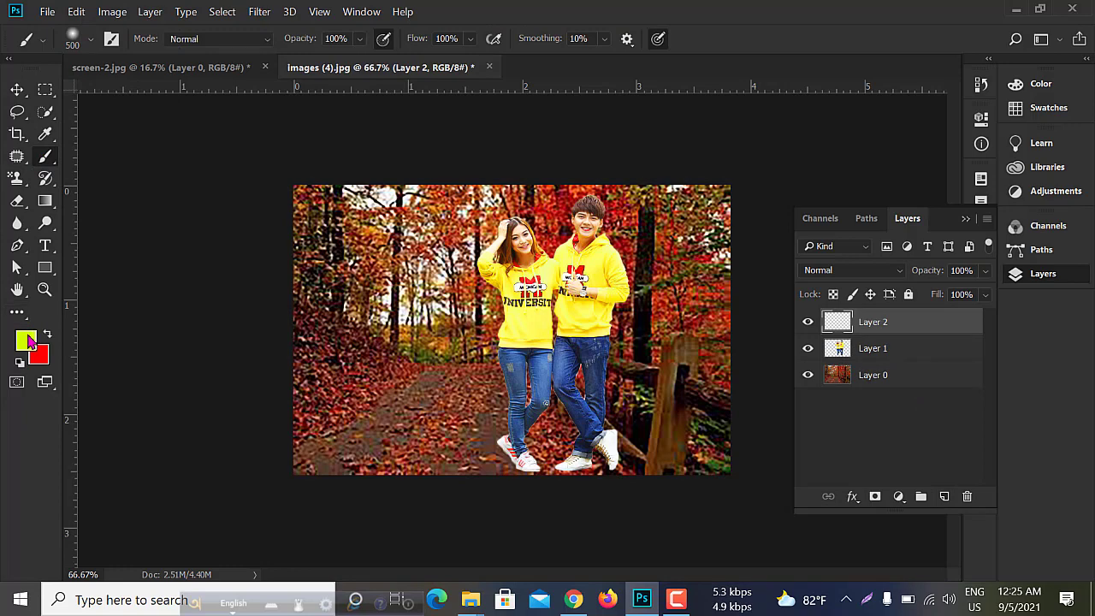
- Paint a yellow (#ffea00) glow in the picture's upper right corner with a 500 px Soft Round brush at 0% hardness
left_click(28, 341)
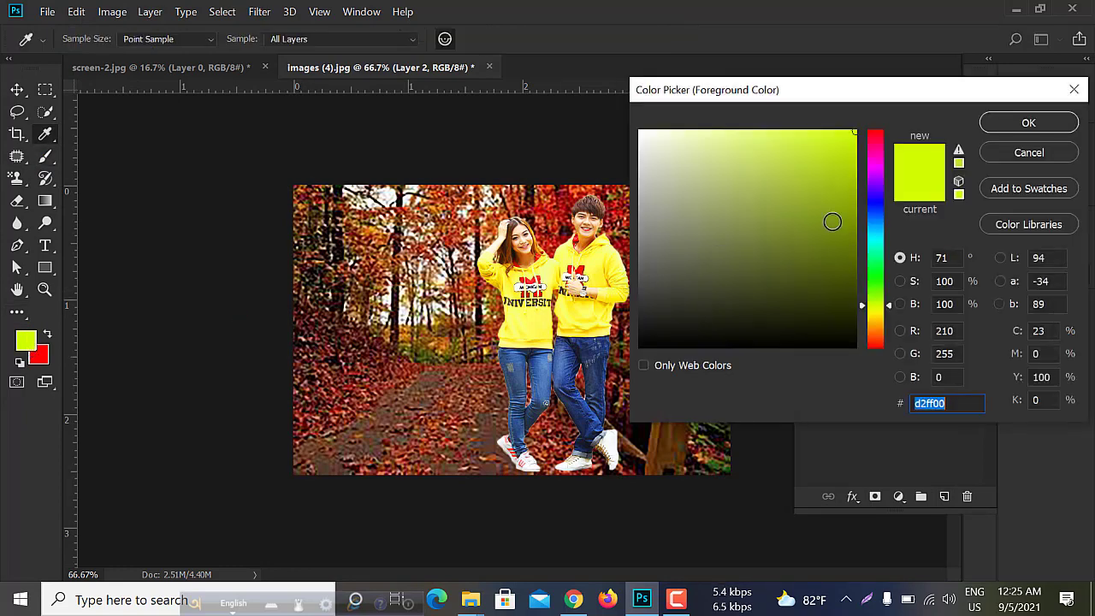
left_click_drag(854, 135, 856, 130)
left_click(873, 316)
left_click(1028, 122)
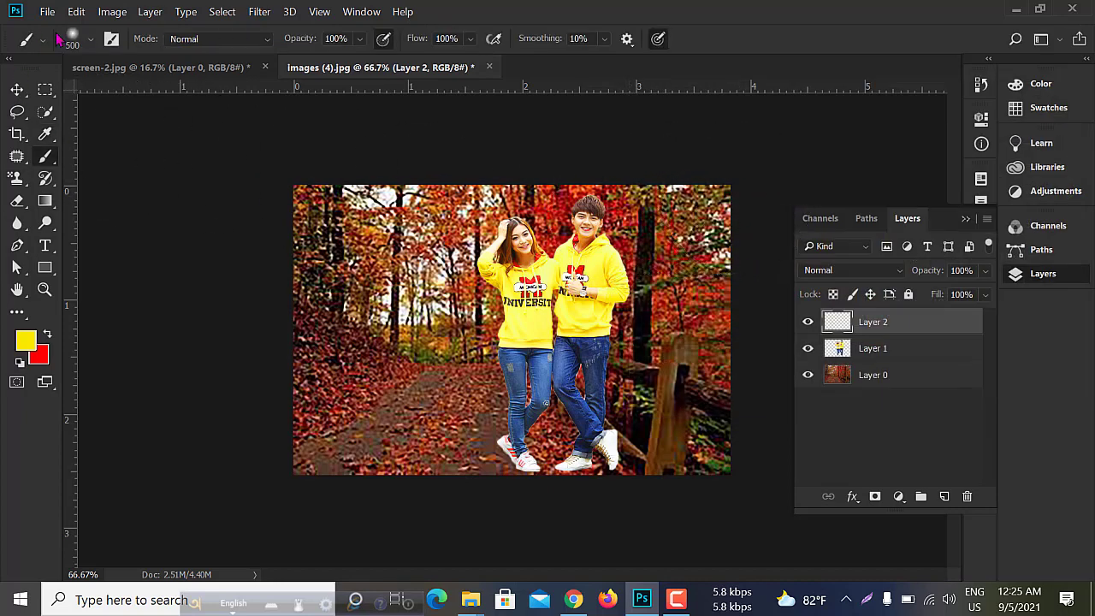
left_click(89, 43)
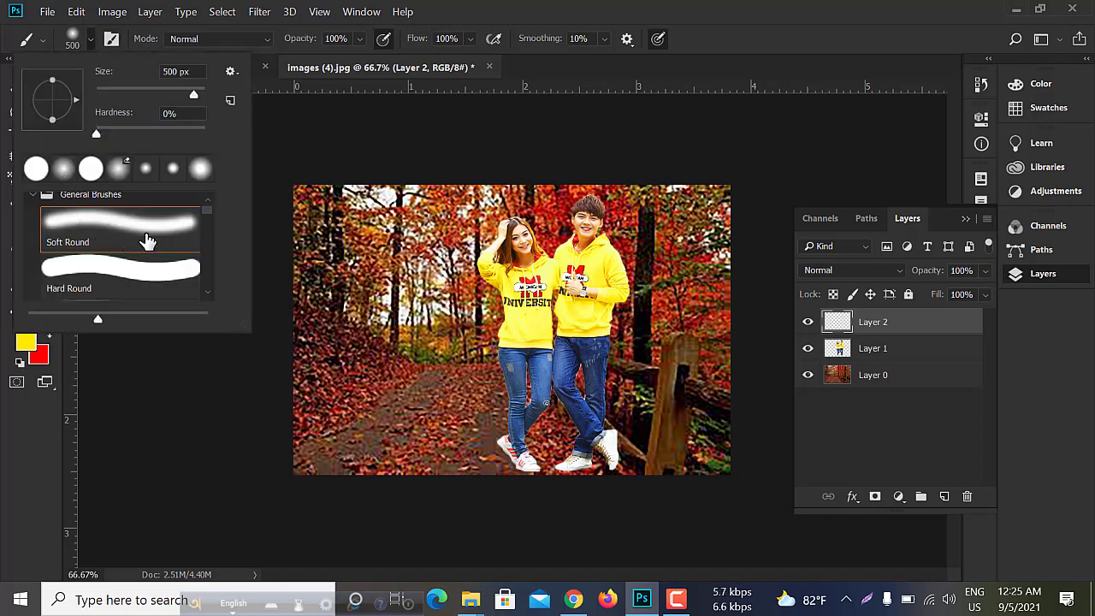
key("Escape")
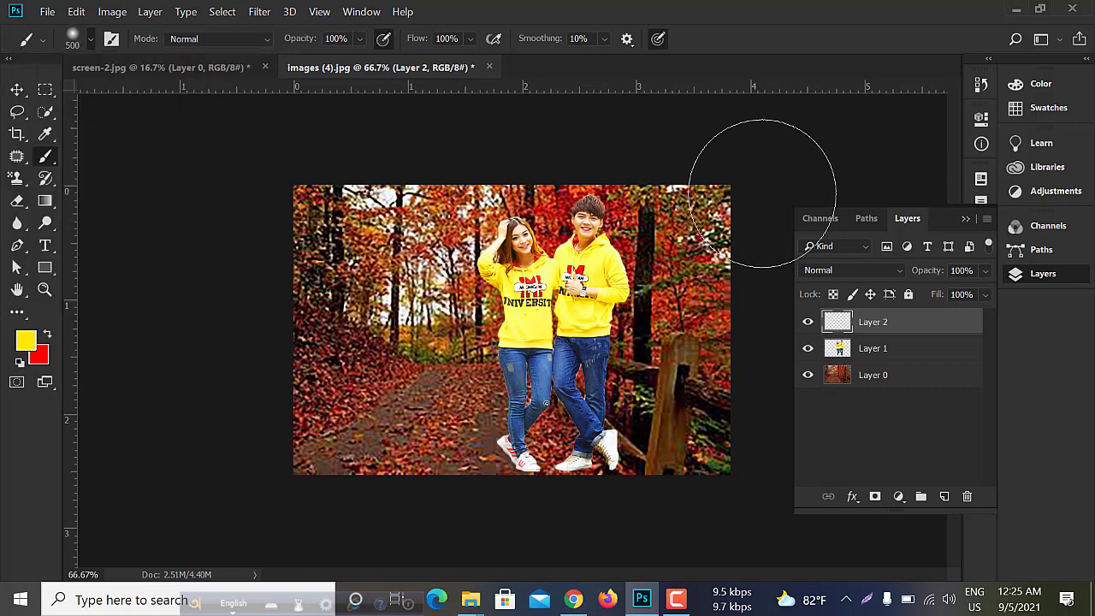
mouse_move(771, 216)
left_mouse_down()
mouse_move(775, 250)
mouse_move(772, 196)
mouse_move(767, 220)
left_mouse_up()
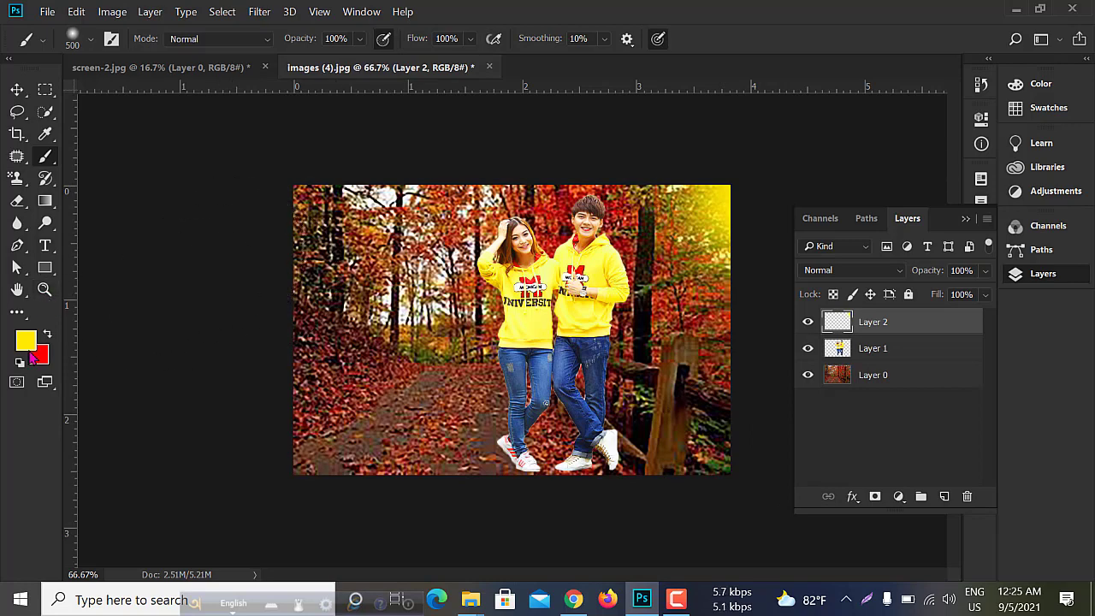
- Set the foreground color to pure red (#ff0000) and brush a soft red glow along the picture's left, top and right edges
left_click(30, 344)
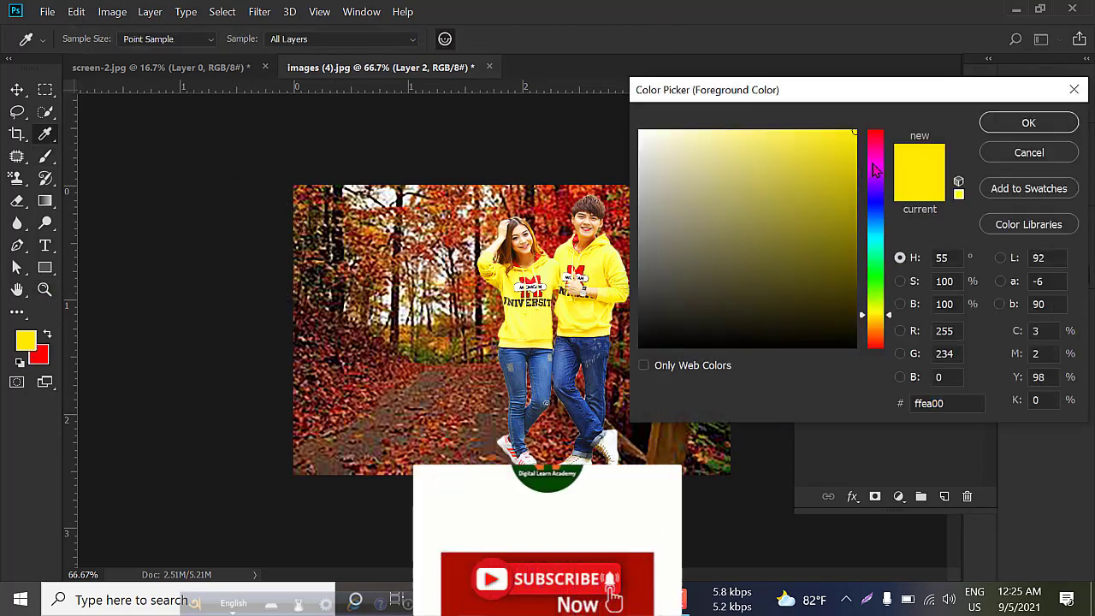
left_click_drag(875, 170, 875, 131)
left_click(1028, 123)
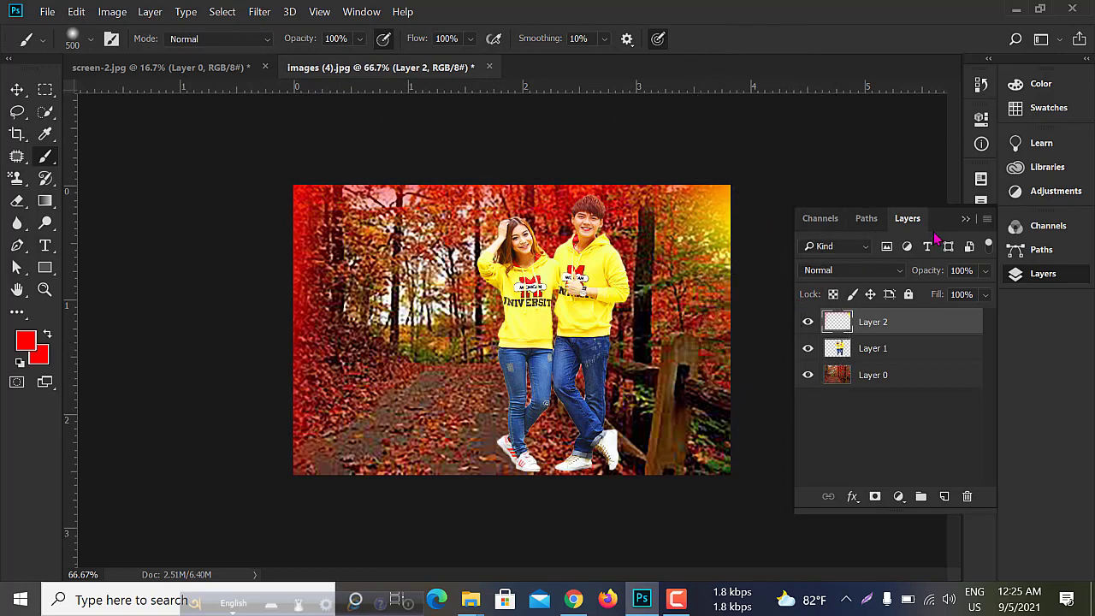
left_click(968, 219)
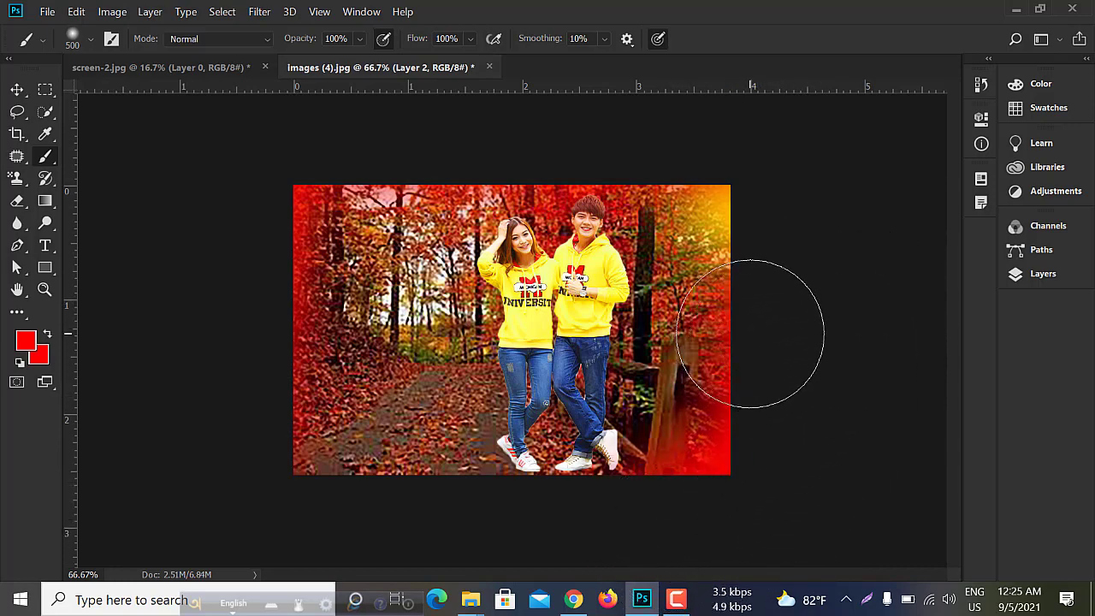
scroll(633, 310, "down", 2)
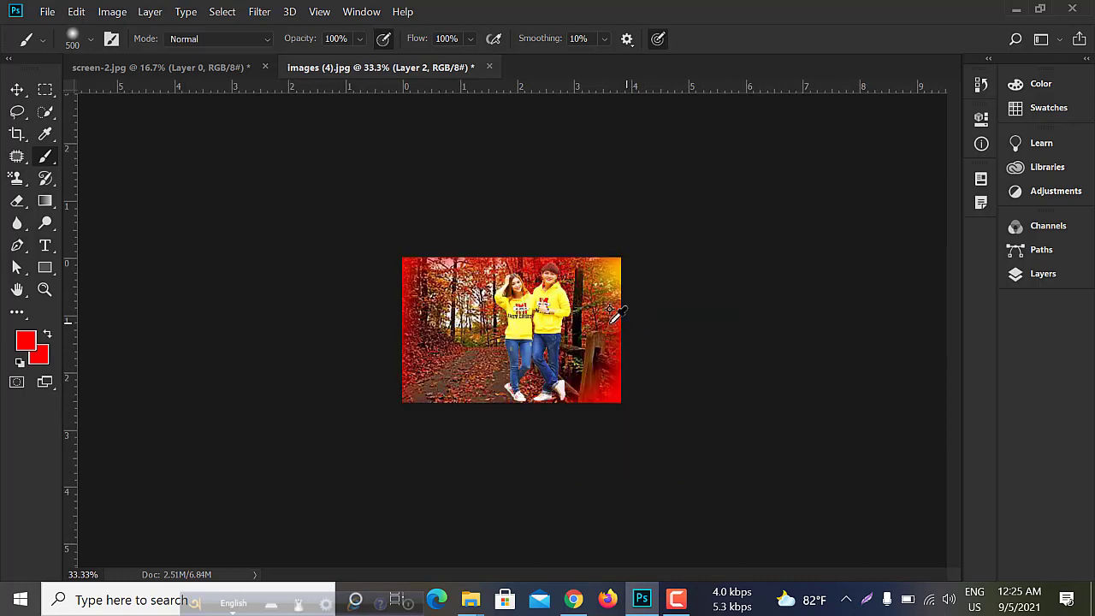
scroll(550, 294, "up", 2)
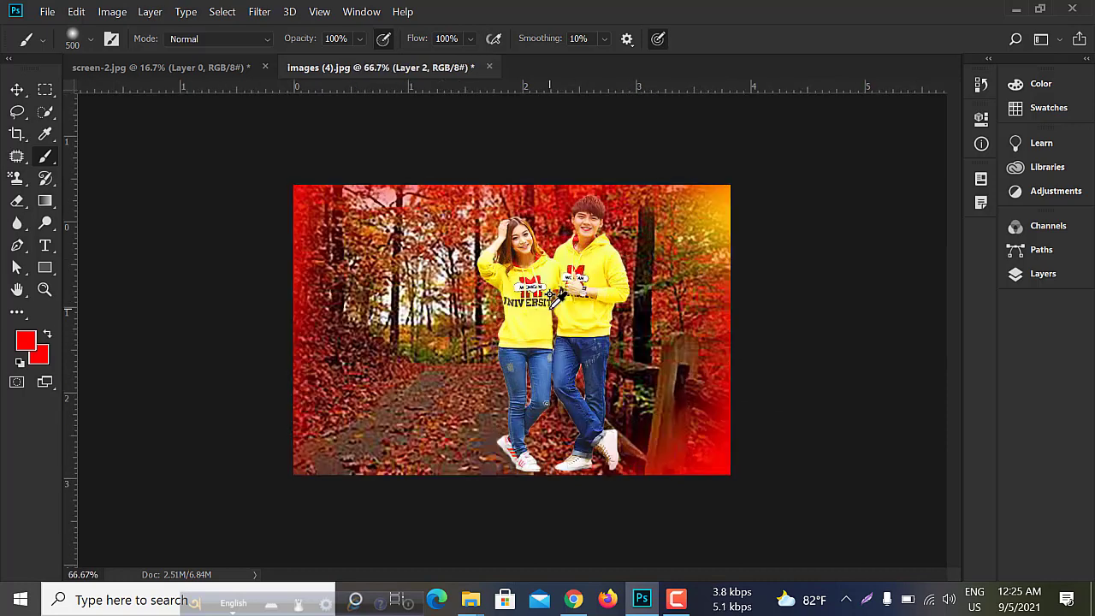
- Brush repeated soft red dabs over the yellow glow in the picture's upper right corner until it is covered
left_click(17, 89)
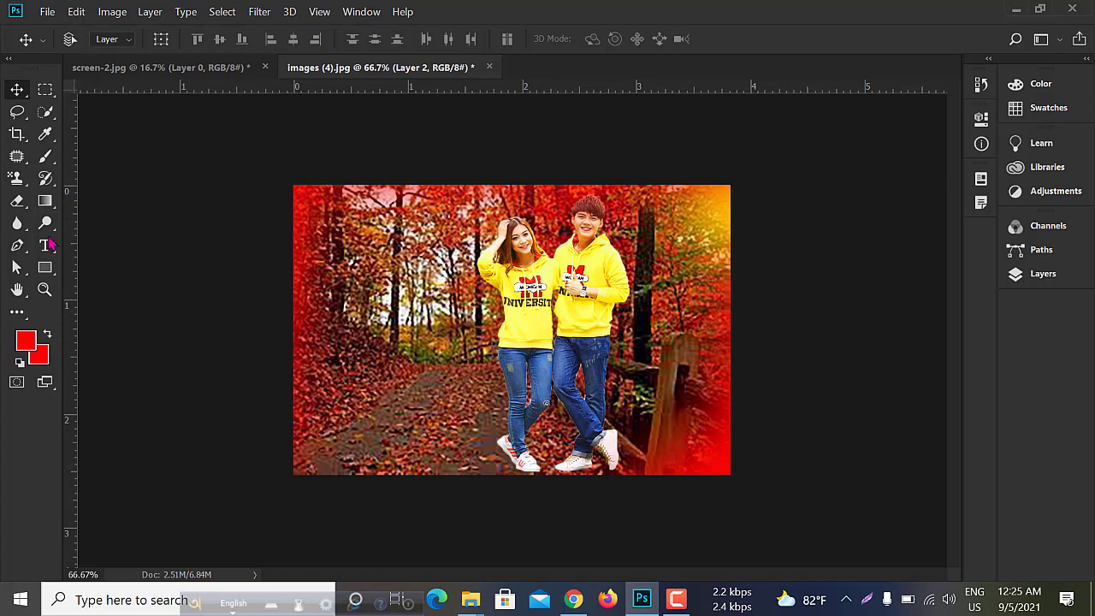
left_click(47, 159)
left_click(791, 207)
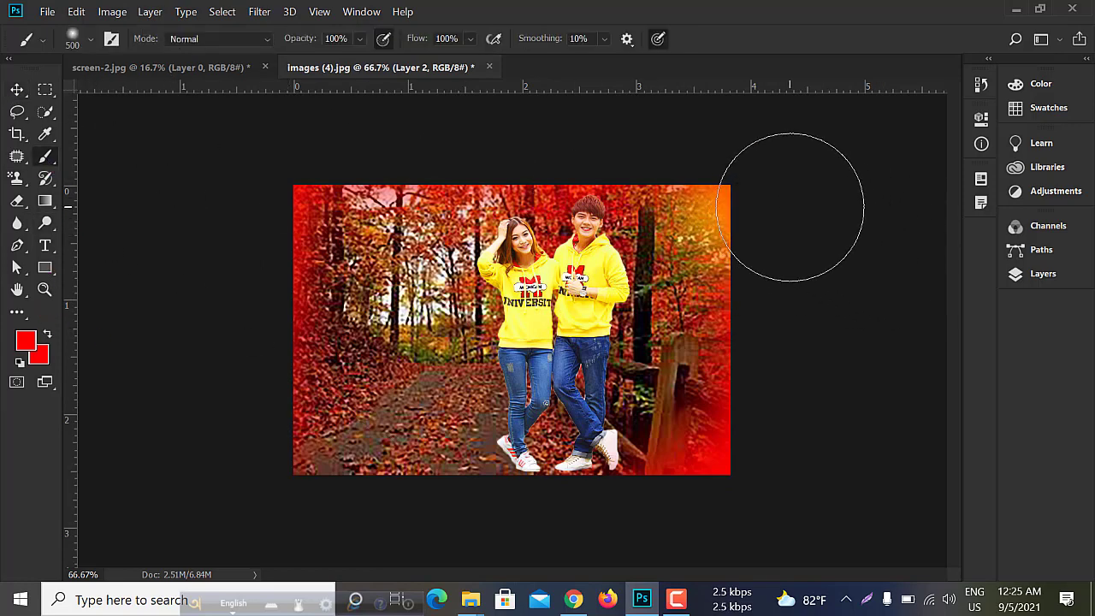
left_click(788, 209)
left_click(781, 209)
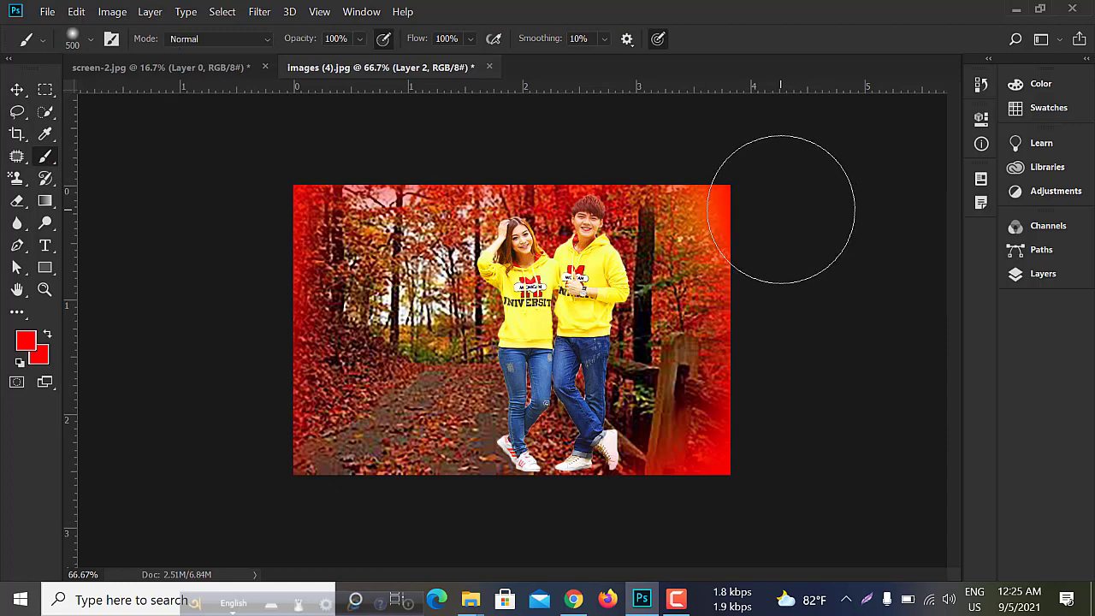
left_click(780, 209)
left_click(774, 214)
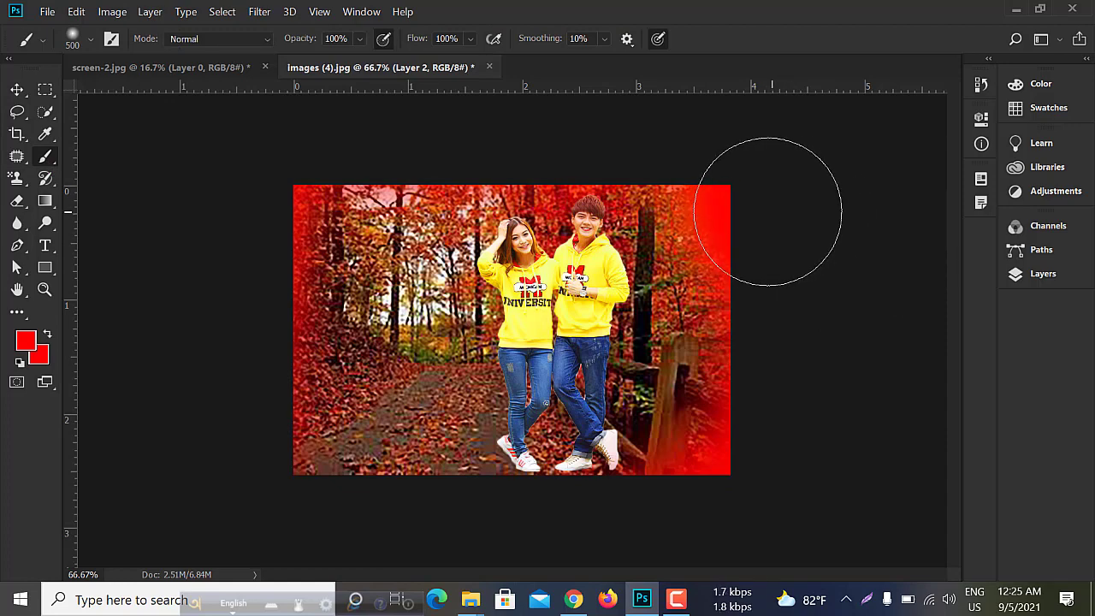
left_click(735, 208)
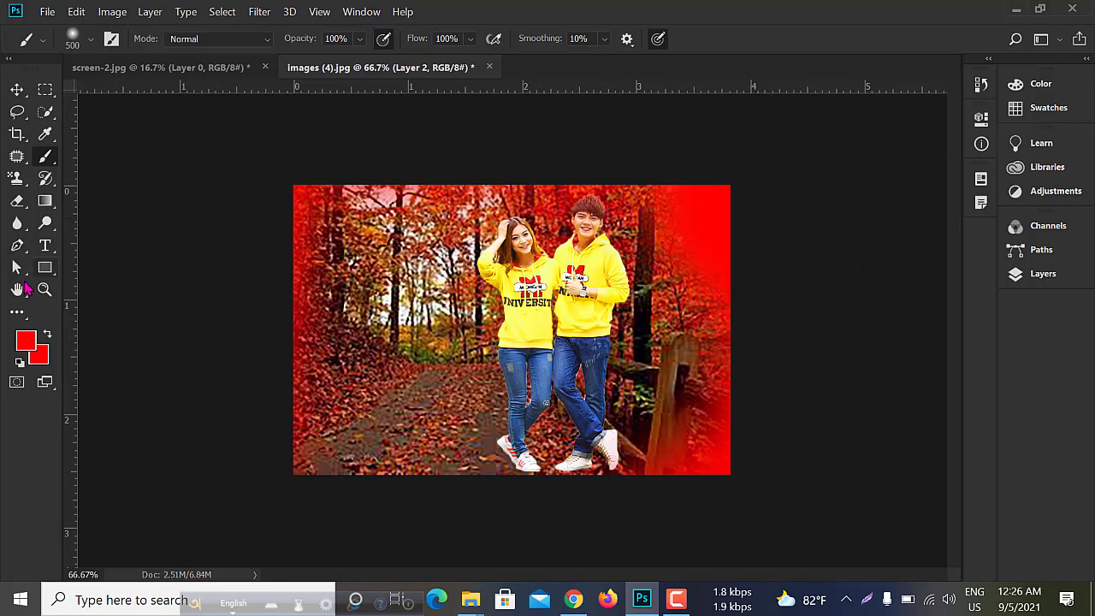
- Sample the man's yellow hoodie (#fff853) as the foreground color and dab a sunlight glow into the picture's upper right corner
left_click(26, 342)
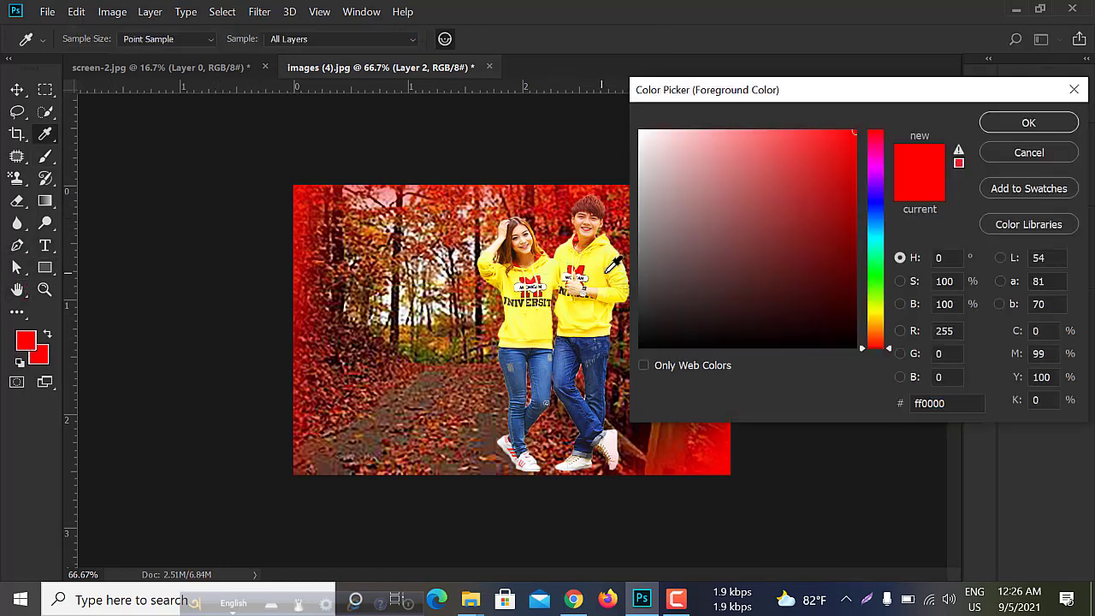
left_click(602, 267)
left_click(1027, 123)
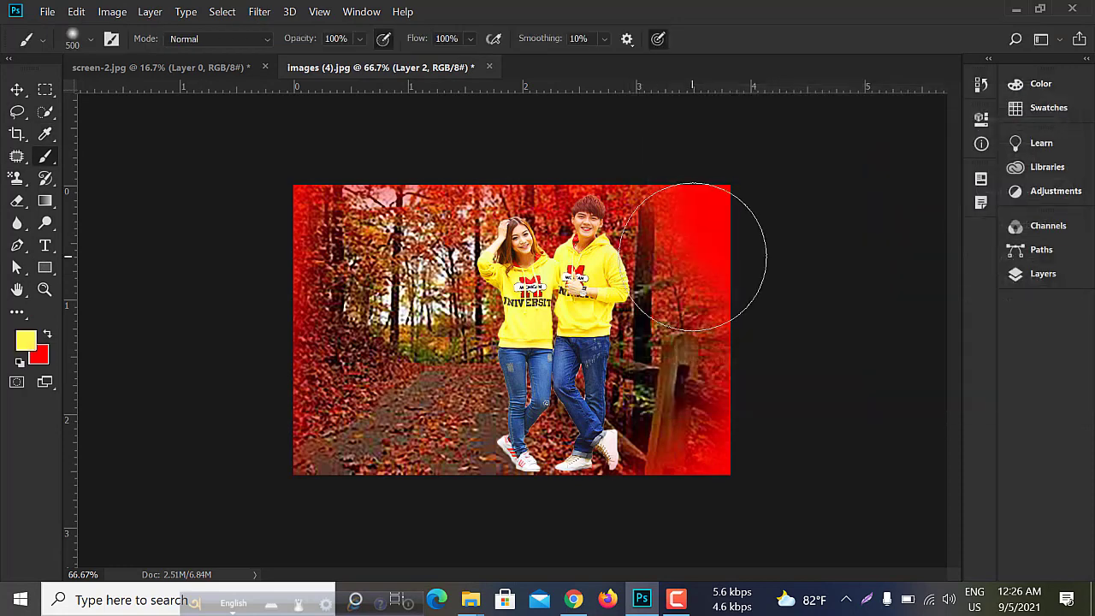
mouse_move(784, 203)
left_mouse_down()
mouse_move(792, 186)
mouse_move(776, 191)
left_mouse_up()
left_click(780, 190)
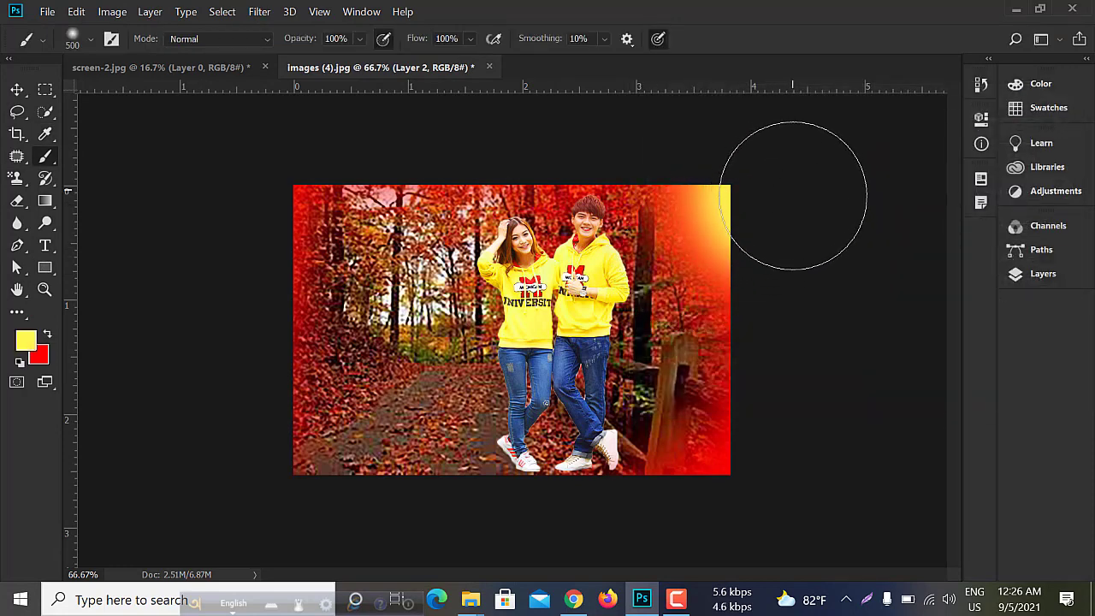
key("ctrl+minus")
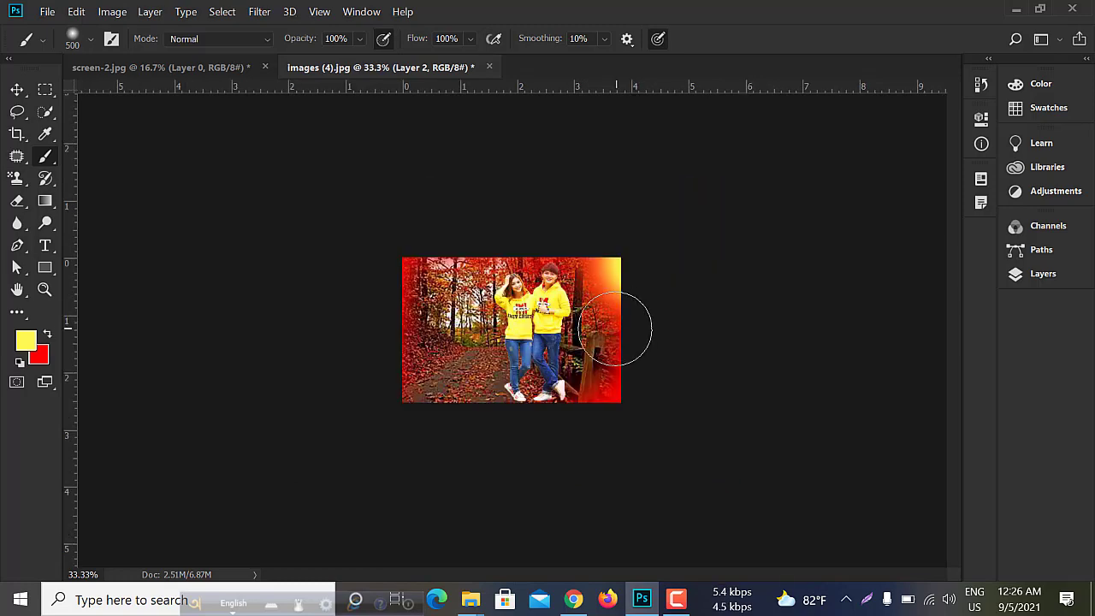
key("ctrl+plus")
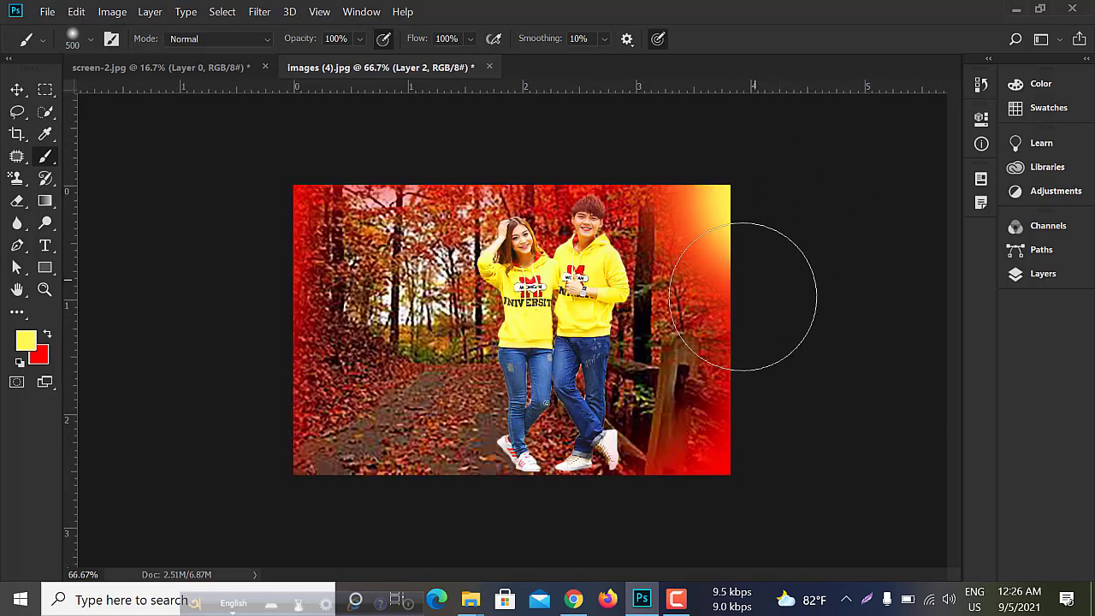
left_click(18, 91)
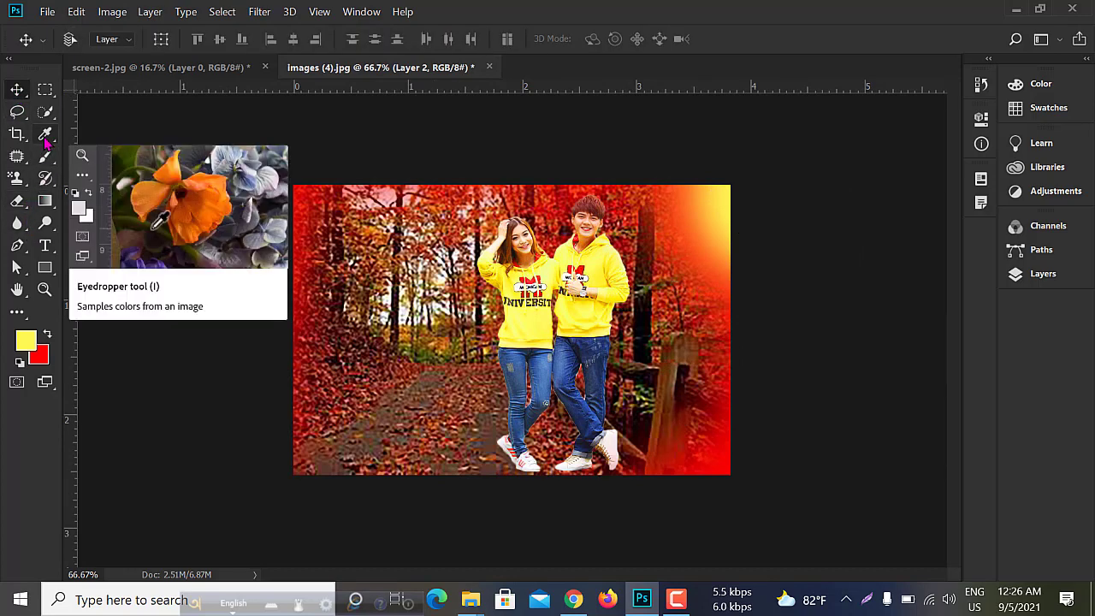
left_click(45, 135)
right_click(46, 137)
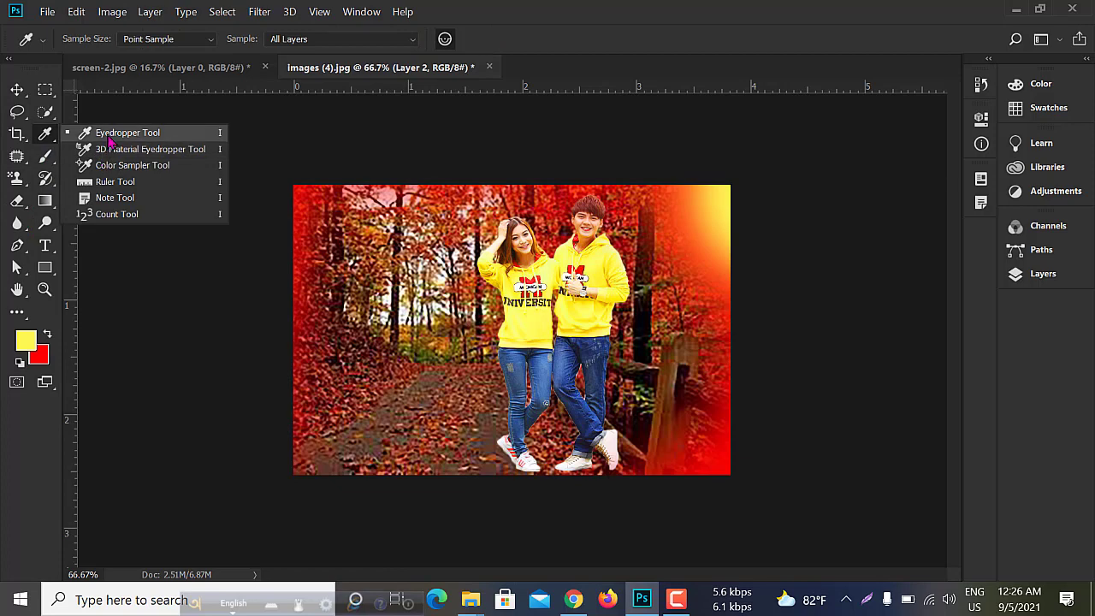
left_click(45, 156)
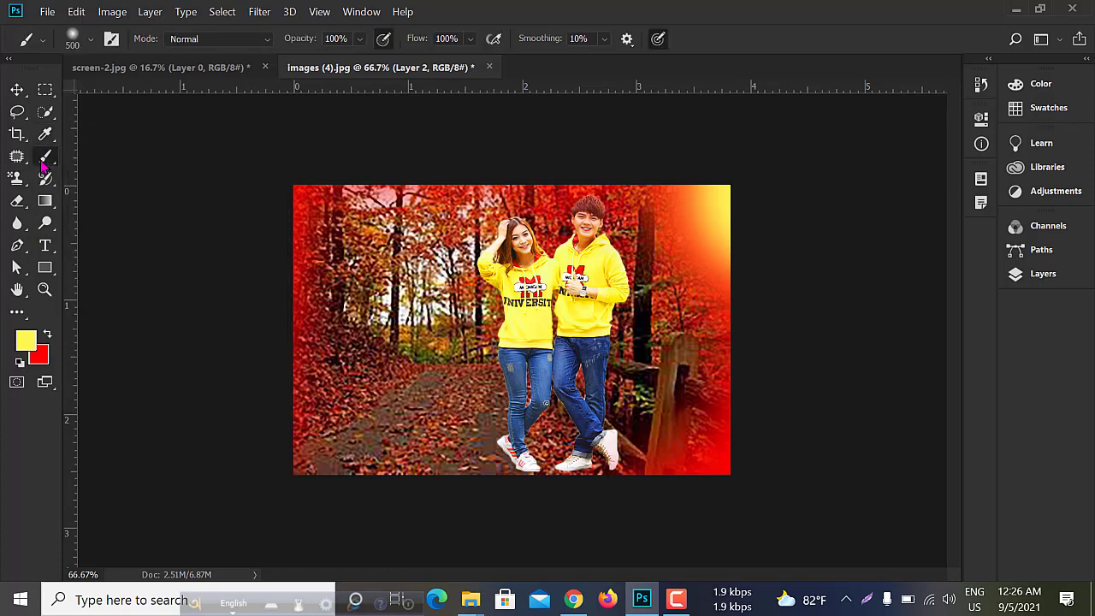
right_click(47, 159)
left_click(84, 158)
- Shrink the brush to 35 px, try a short light red (#ff5353) stroke over the trees on the picture's left side, and undo it
left_click(32, 347)
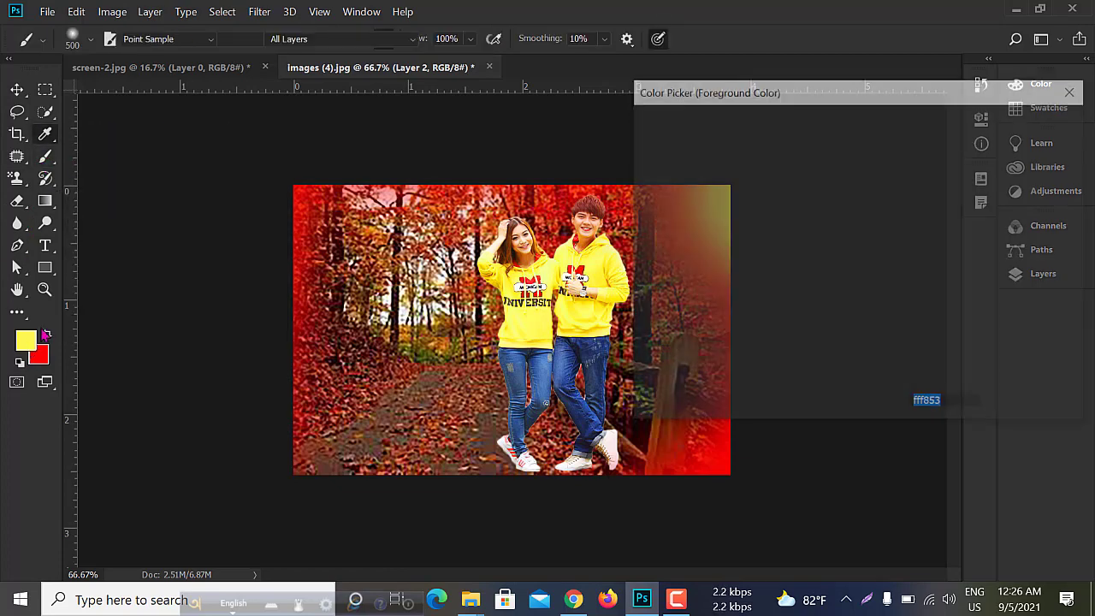
left_click_drag(881, 154, 880, 130)
left_click(1029, 122)
key("bracketleft")
key("bracketleft")
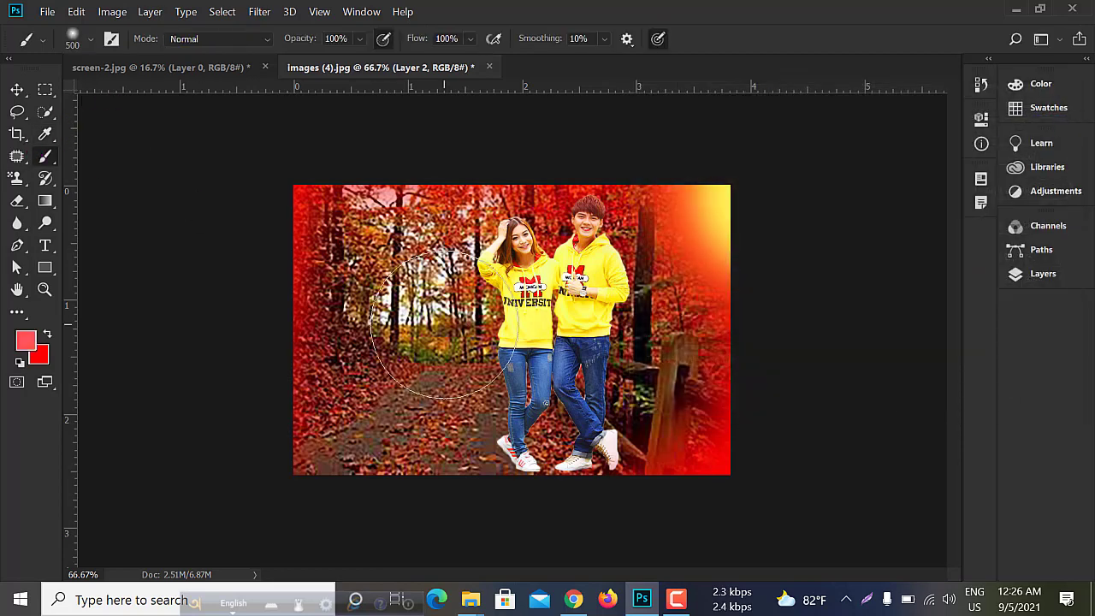
key("bracketleft")
key("bracketleft")
key("bracketleft")
key("bracketleft")
key("bracketleft")
key("bracketleft")
key("bracketleft")
key("bracketleft")
key("bracketleft")
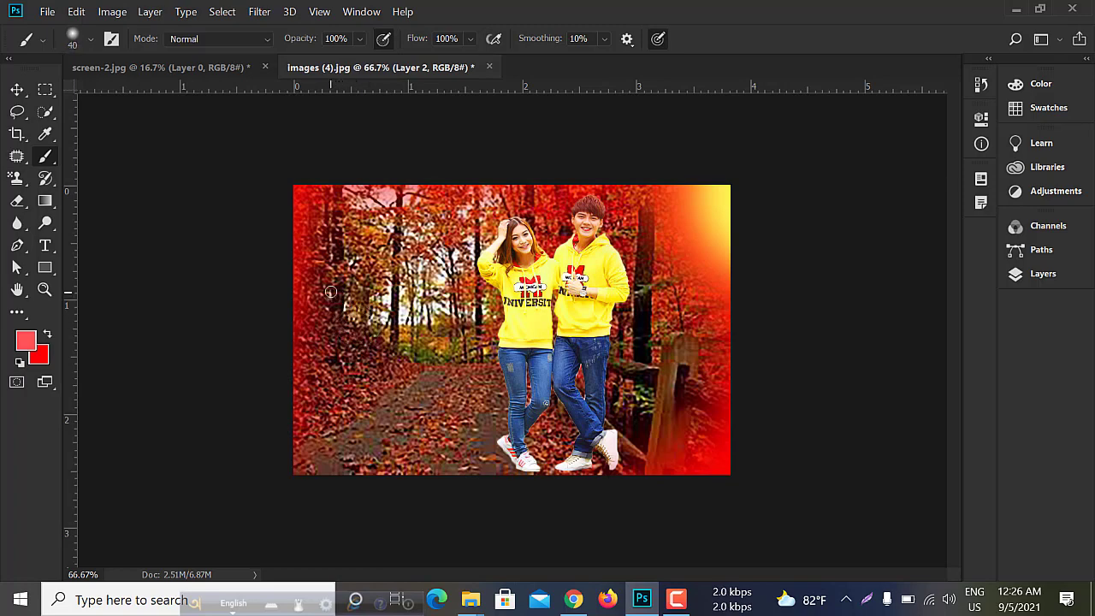
left_click_drag(330, 284, 320, 347)
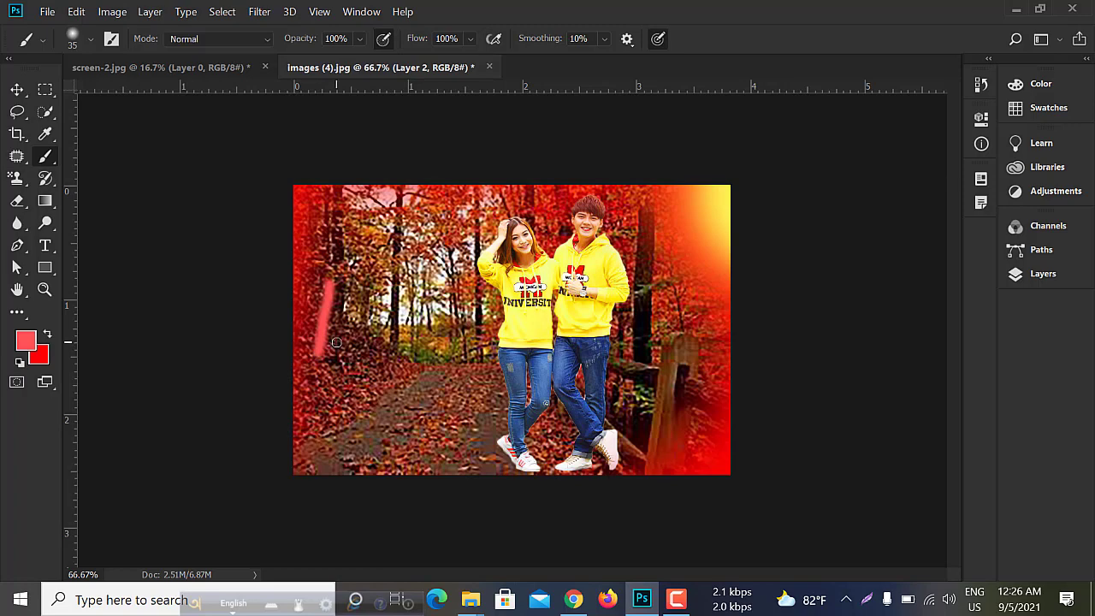
key("ctrl+z")
- Set the foreground color to pure red and brush a capital letter I with serifs over the trees on the picture's left side
left_click(26, 341)
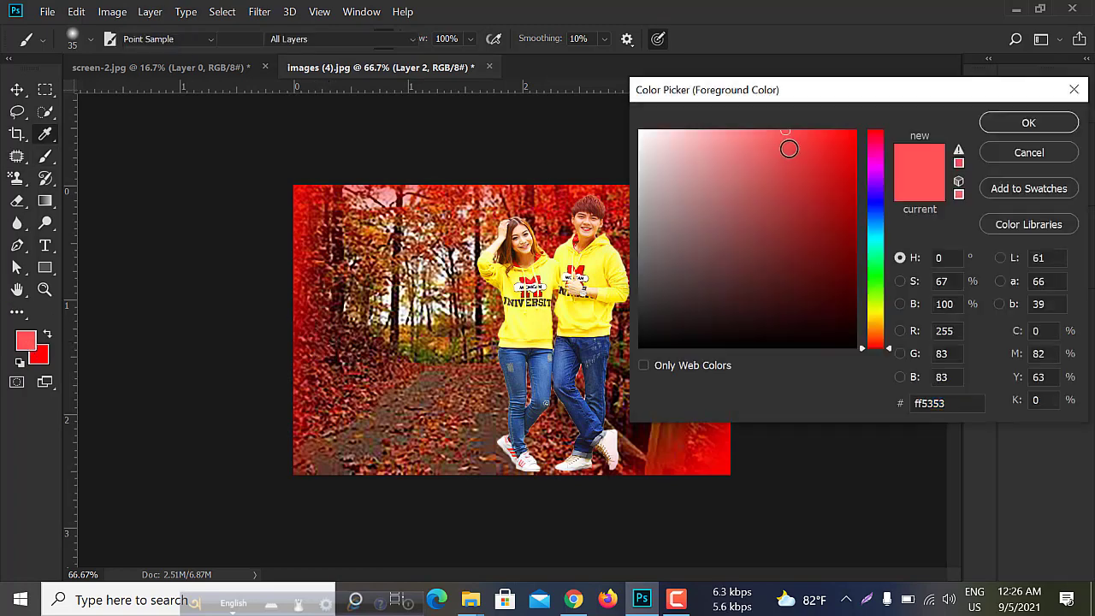
mouse_move(790, 149)
left_mouse_down()
mouse_move(853, 152)
mouse_move(862, 128)
left_mouse_up()
left_click(1028, 122)
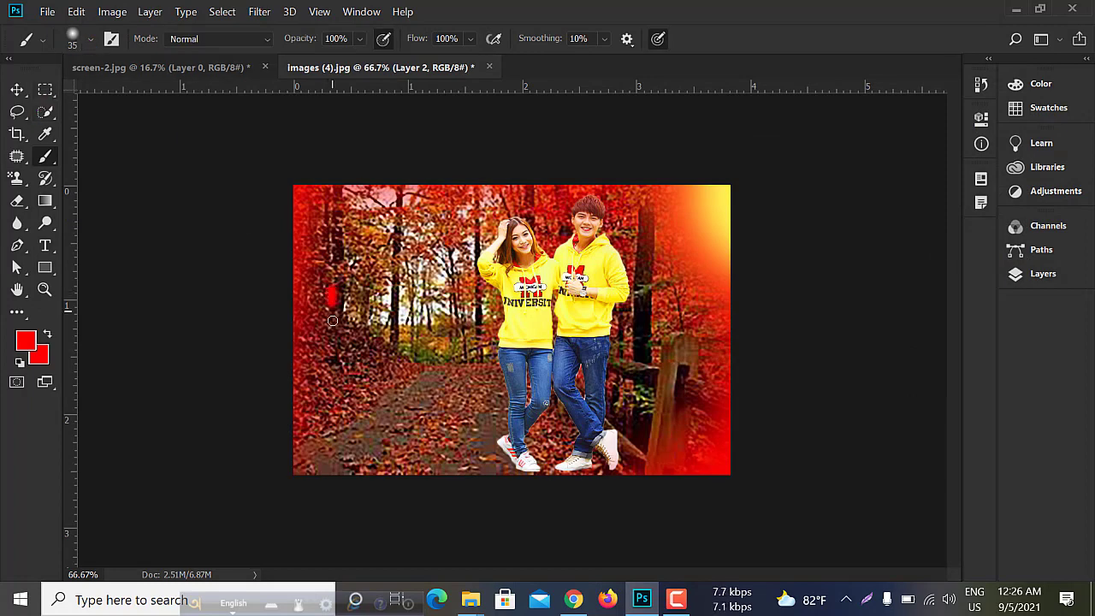
left_click_drag(332, 320, 333, 357)
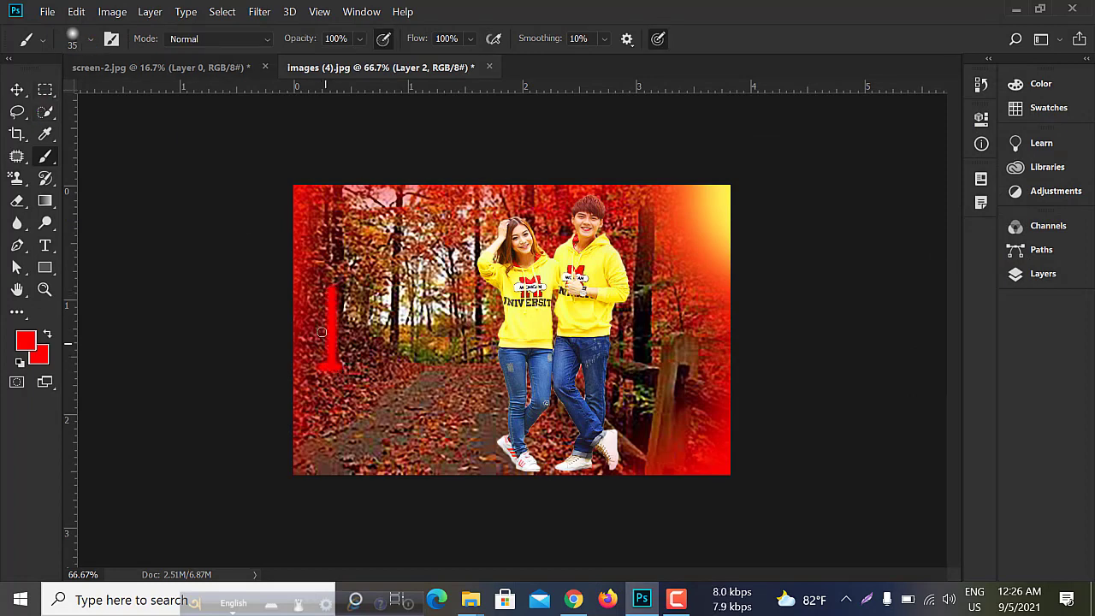
left_click(349, 292)
- Brush a red heart outline beside the letter I and a red capital U between the heart and the woman
left_click_drag(421, 309, 409, 342)
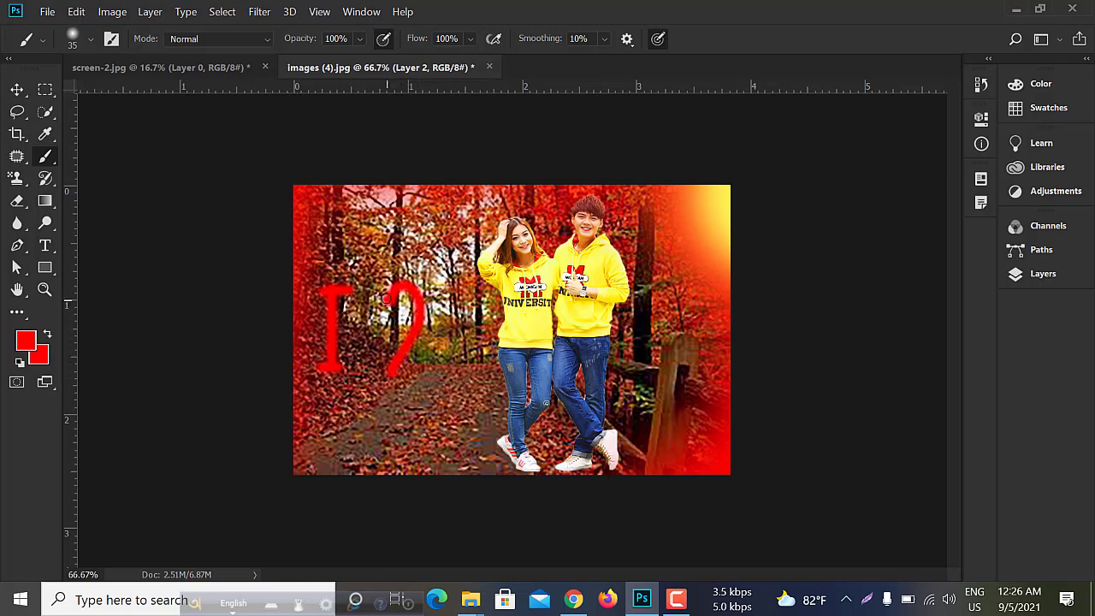
left_click_drag(387, 298, 366, 277)
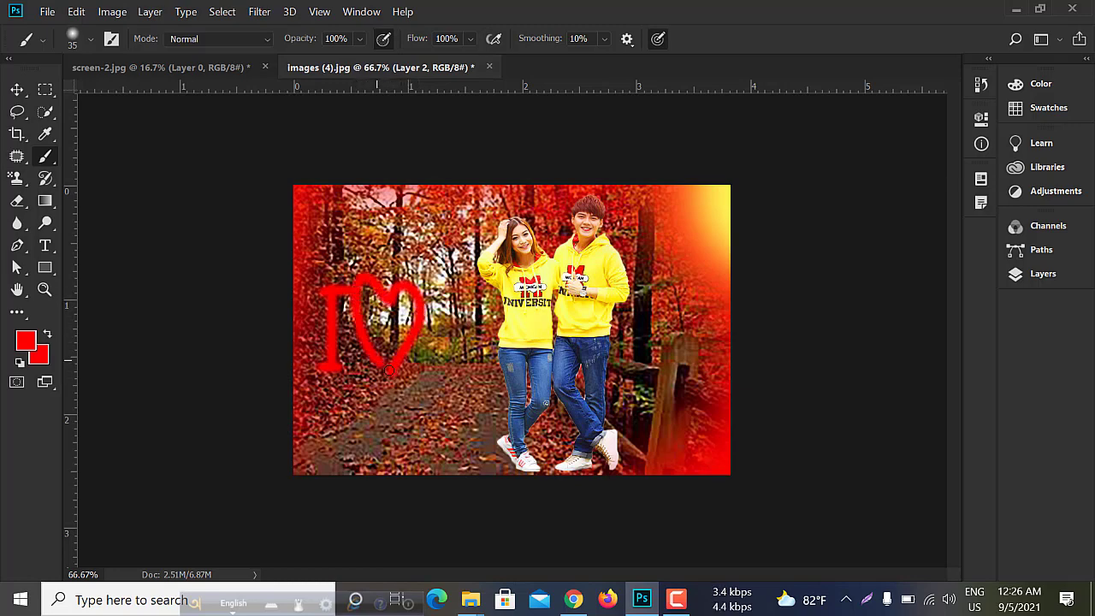
mouse_move(443, 291)
left_mouse_down()
mouse_move(444, 341)
mouse_move(465, 362)
mouse_move(474, 295)
left_mouse_up()
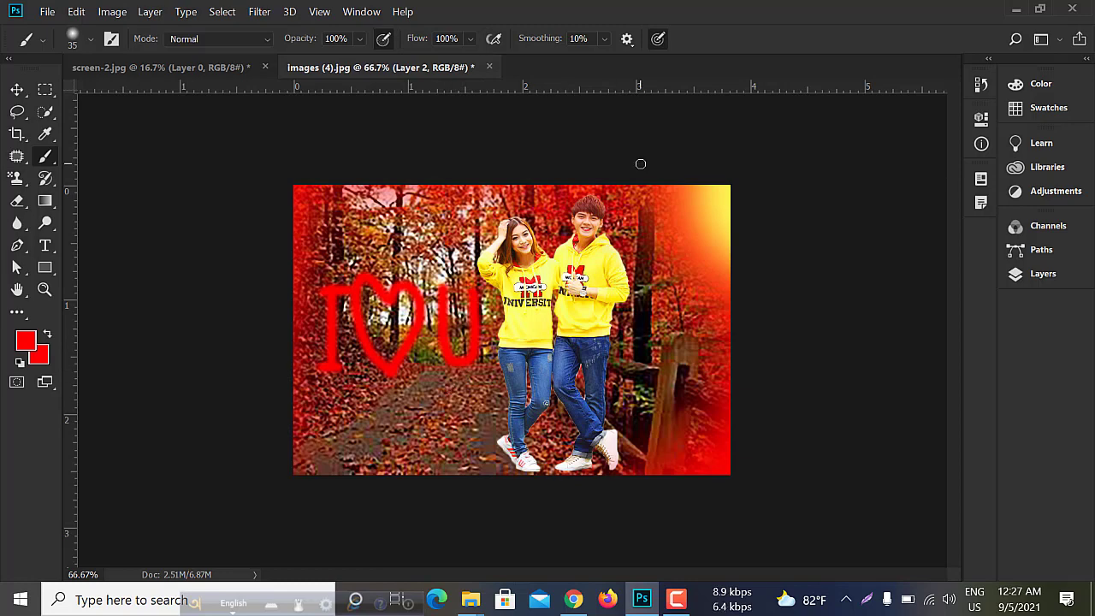
scroll(683, 395, "up", 1)
scroll(687, 385, "down", 1)
- Select Layer 2, Layer 1 and Layer 0 together
left_click(1042, 274)
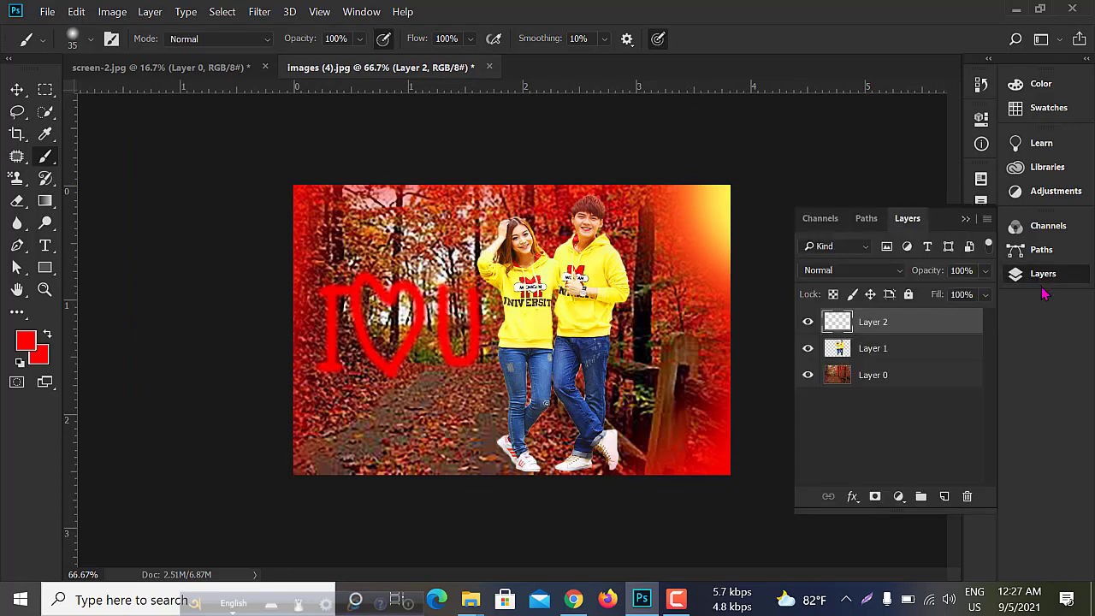
left_click(891, 378, "ctrl")
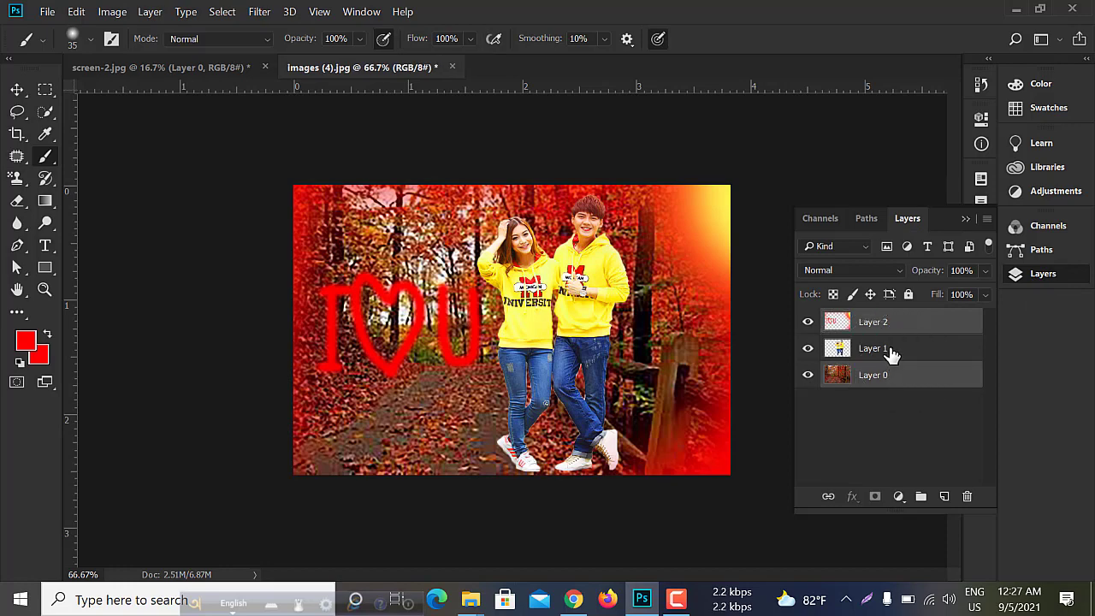
left_click(890, 351)
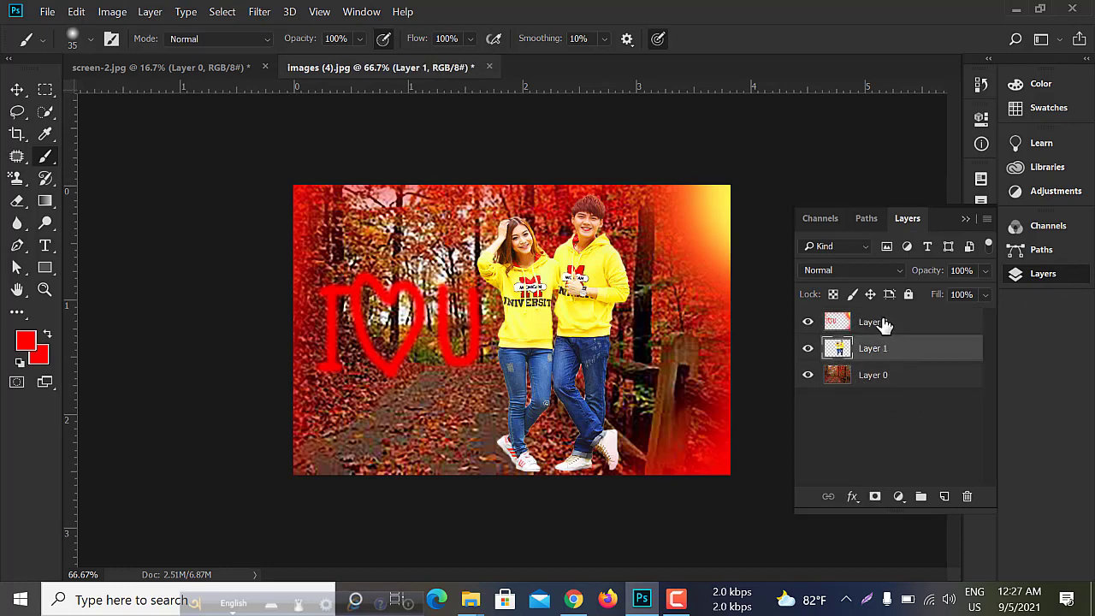
left_click(884, 324)
left_click(872, 377, "shift")
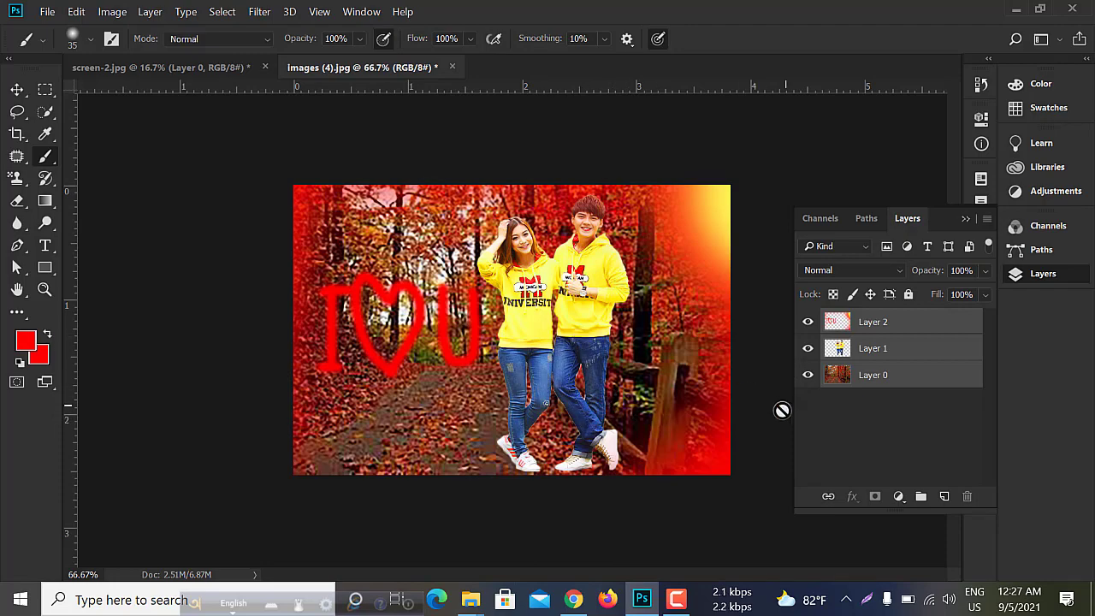
- Examine the finished composite up close and as a whole, including the couple's cut-out edges and the painted lettering
key("ctrl+plus")
key("ctrl+plus")
key("ctrl+minus")
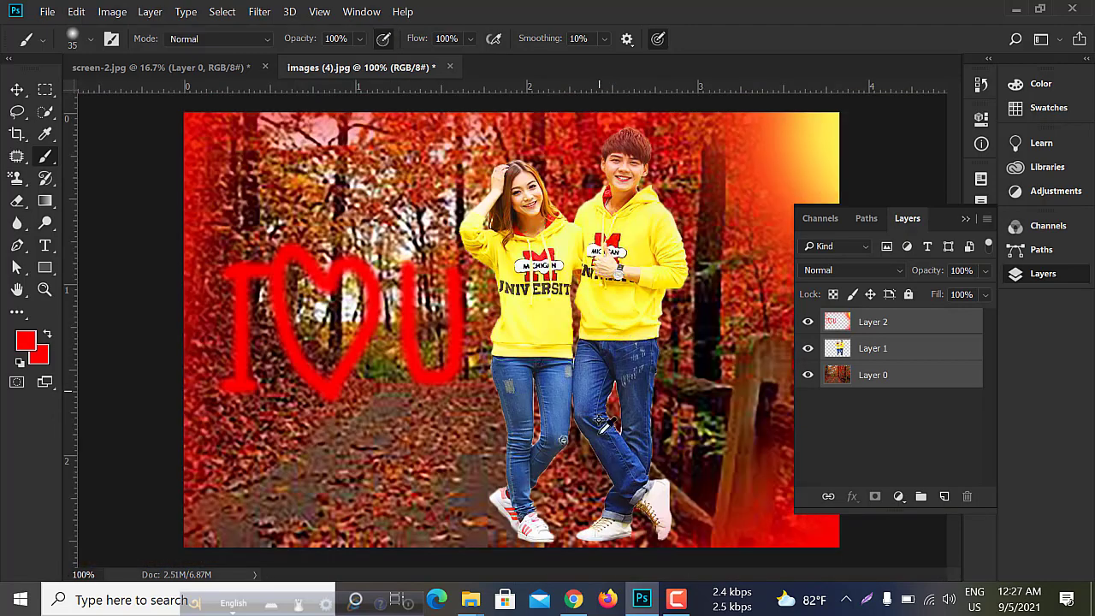
scroll(609, 425, "up", 2)
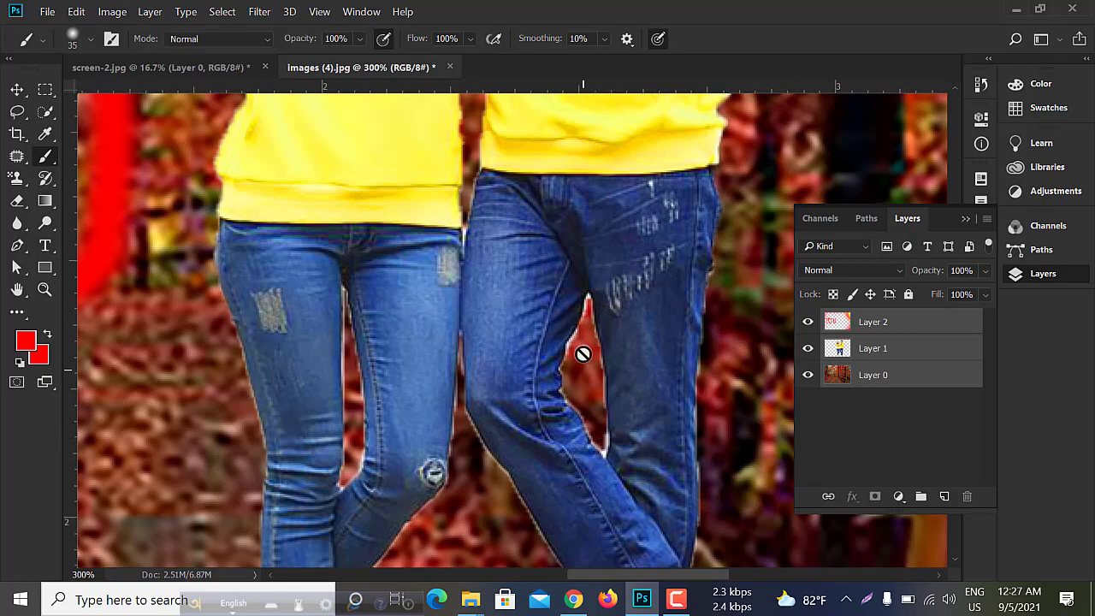
scroll(583, 350, "down", 2)
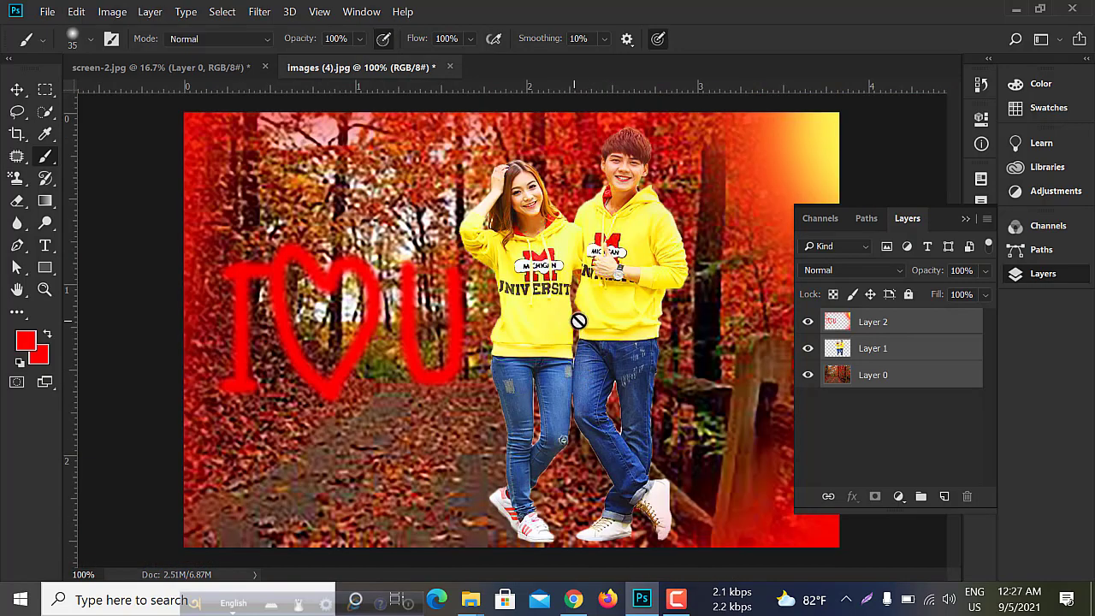
scroll(567, 216, "down", 1)
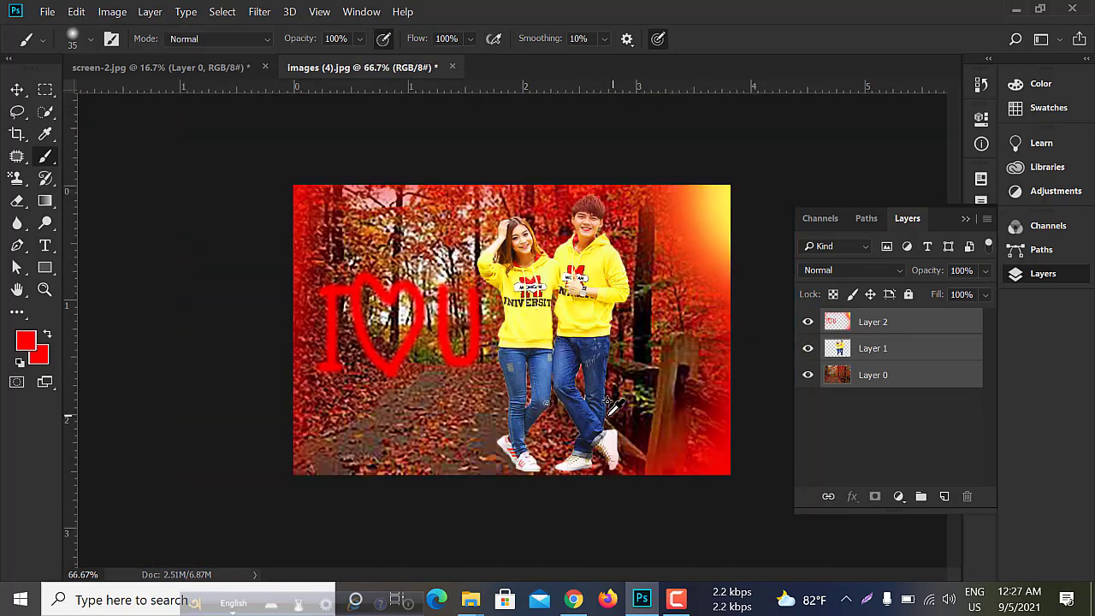
scroll(609, 402, "up", 2)
scroll(613, 420, "down", 1)
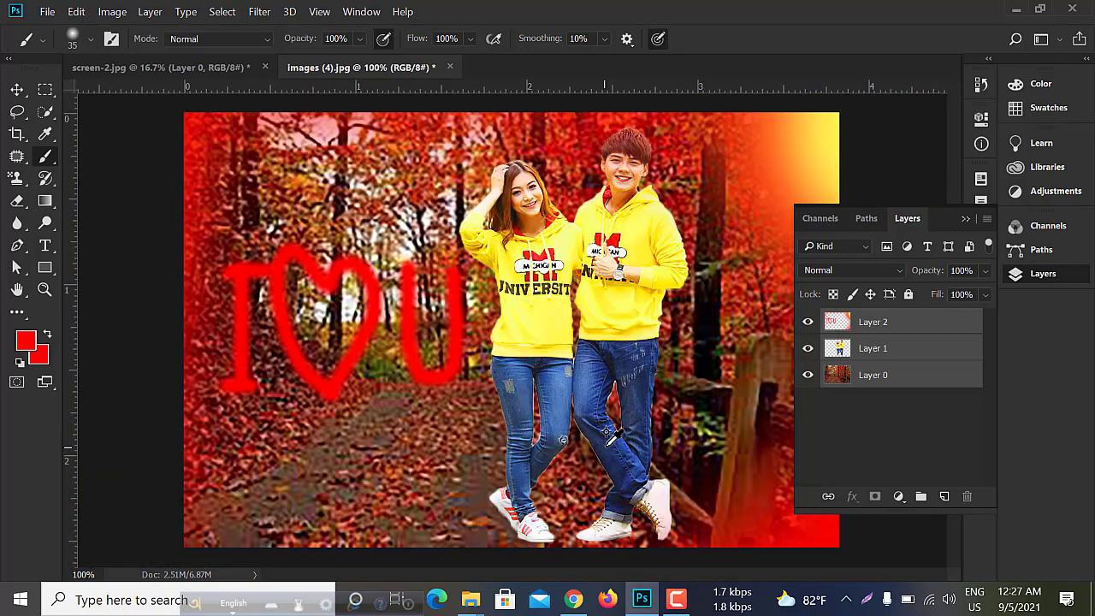
scroll(609, 436, "down", 1)
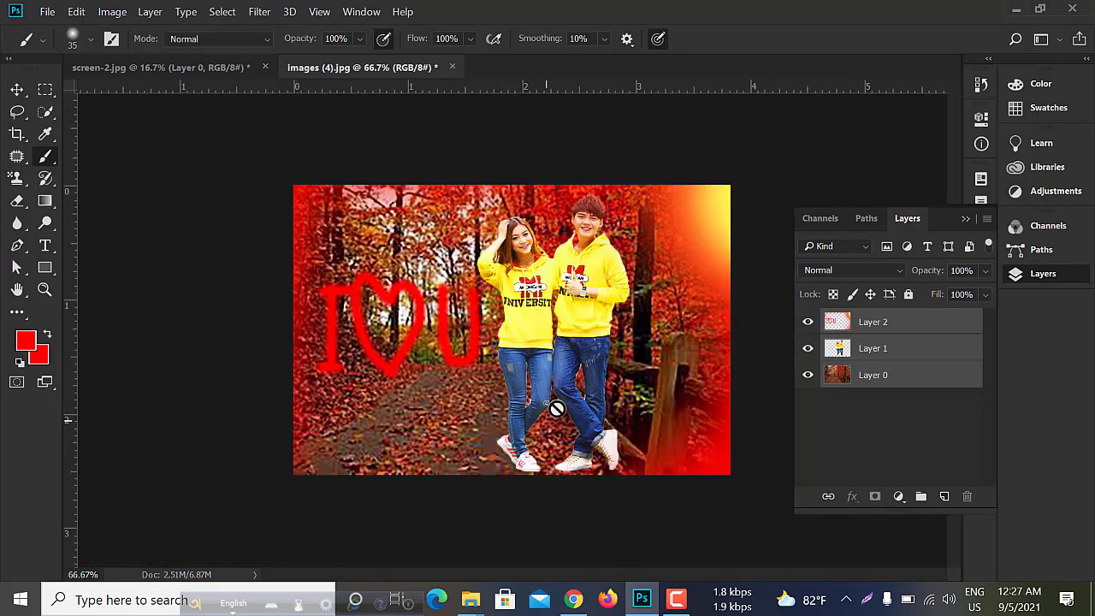
- Merge the three selected layers into one and check the merged layer by hiding and showing it
right_click(896, 368)
left_click(712, 486)
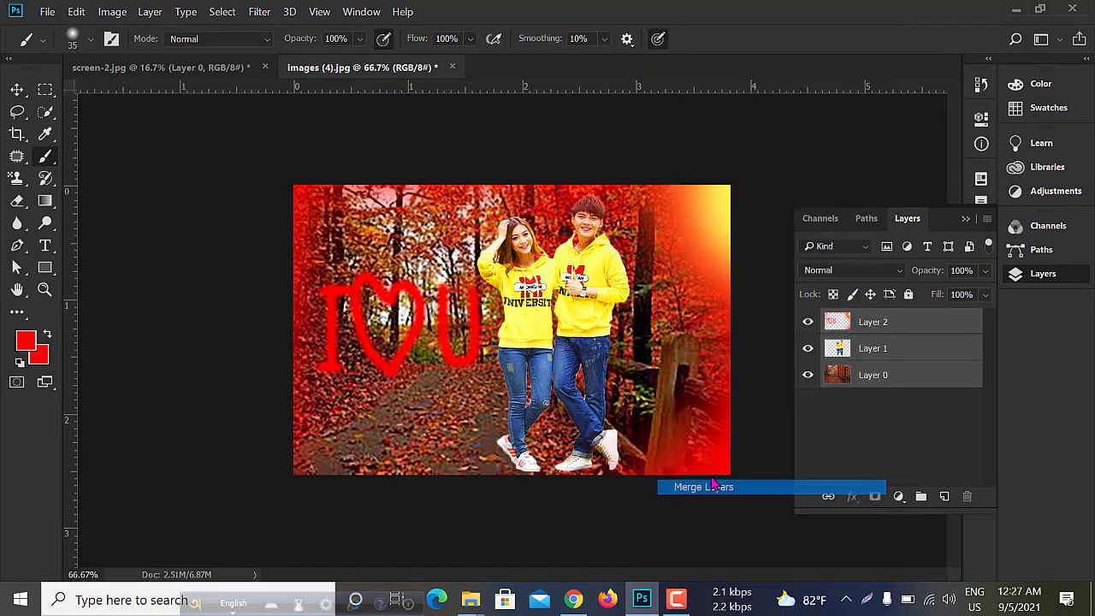
left_click(810, 325)
left_click(808, 323)
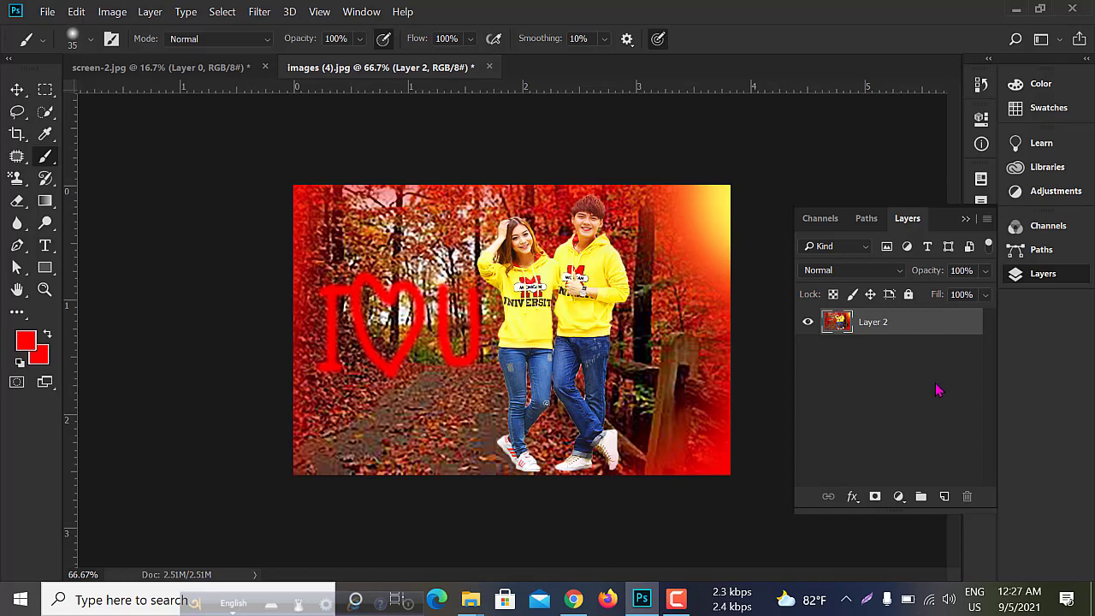
right_click(909, 328)
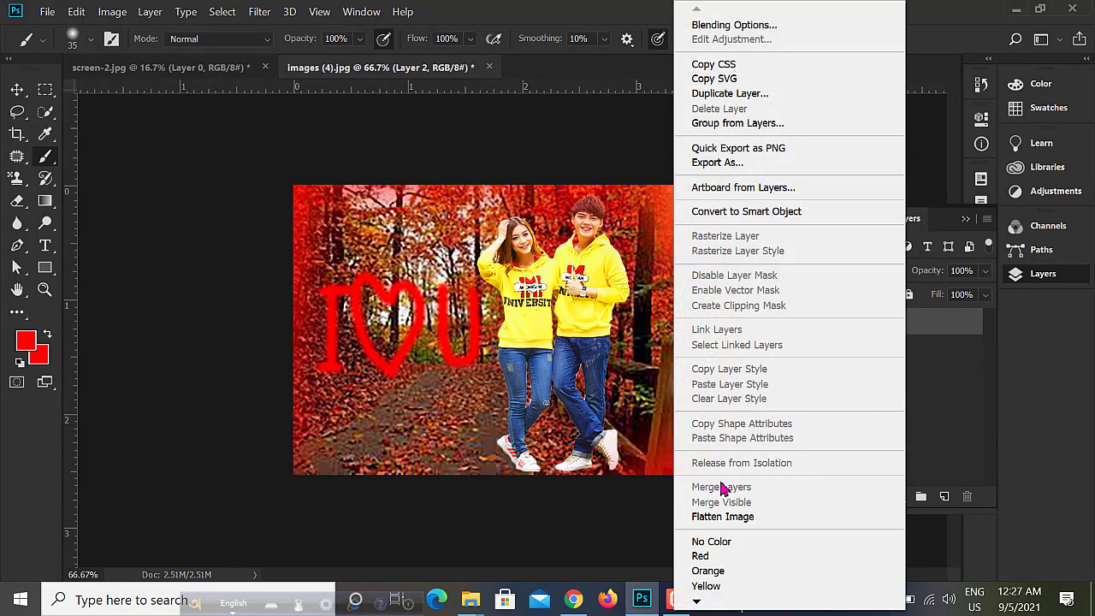
left_click(945, 373)
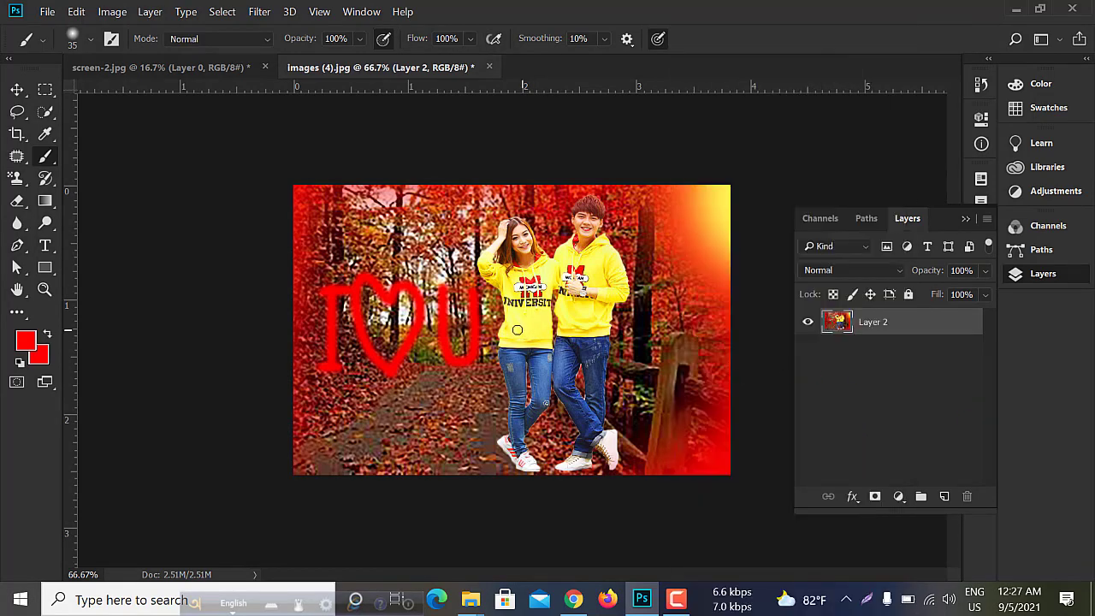